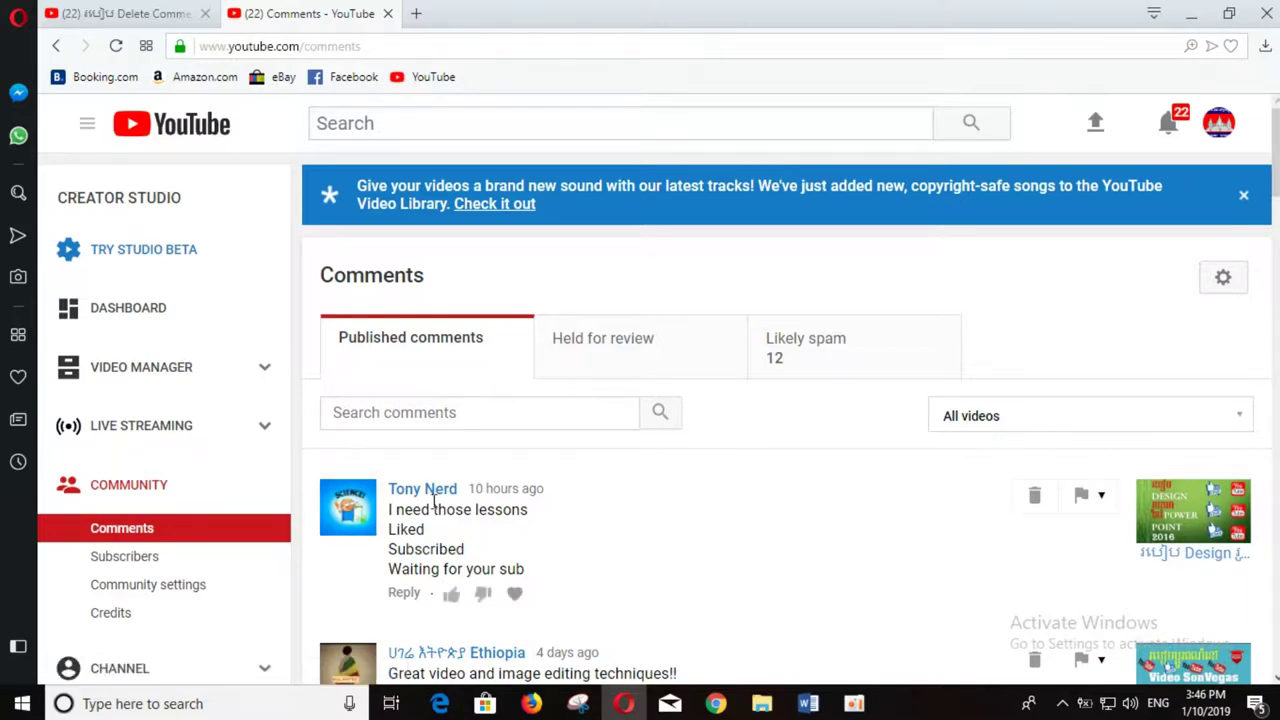
Step: Check the comments held for review and look at the Community settings page
left_click(597, 344)
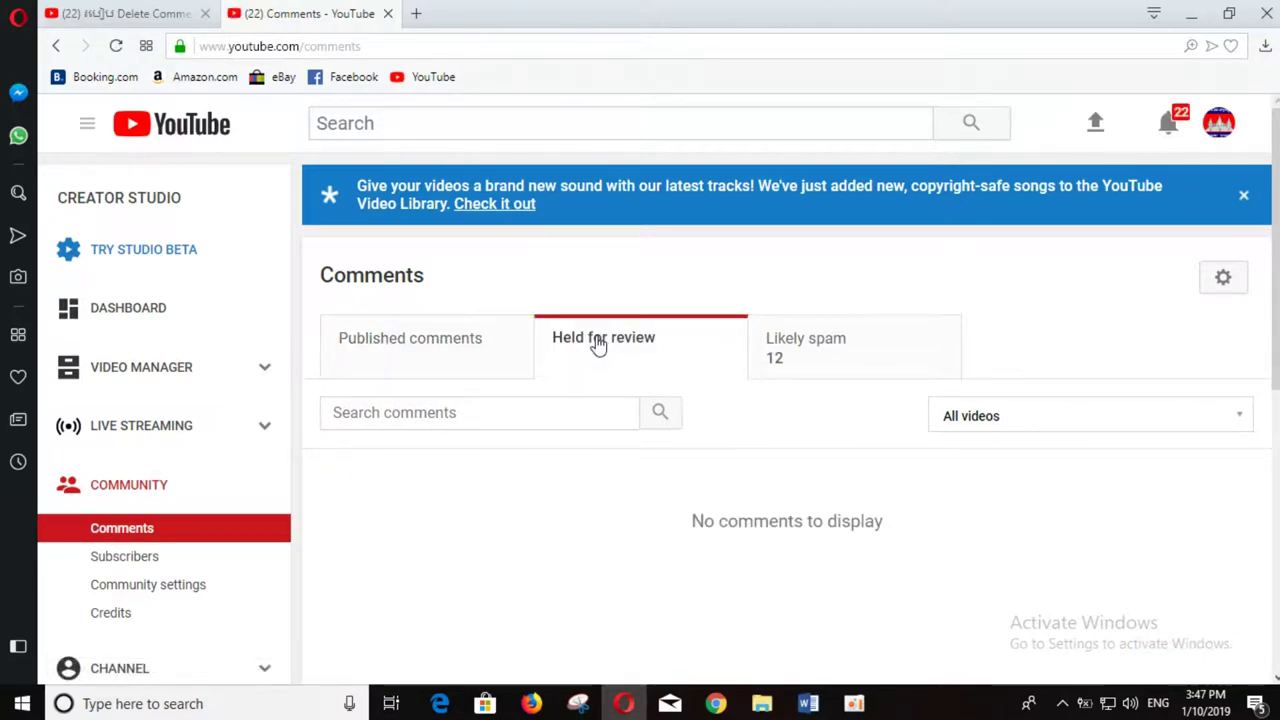
scroll(597, 352, "down", 2)
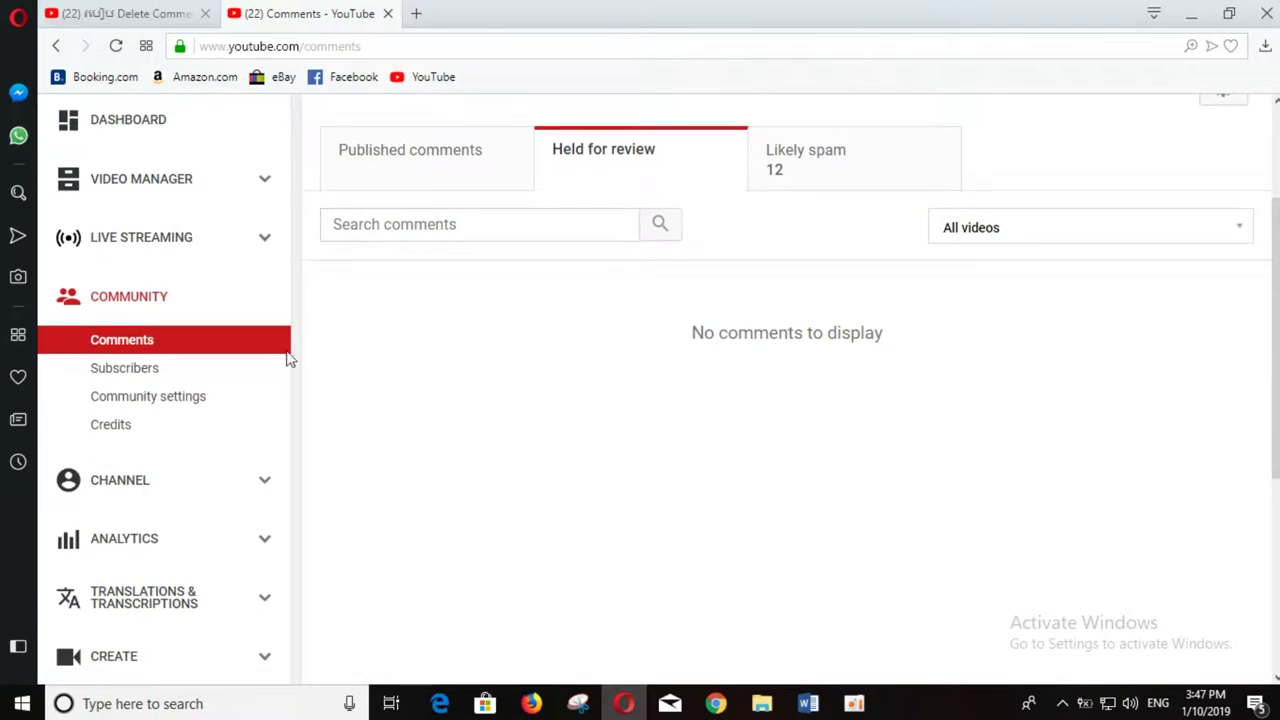
left_click(128, 400)
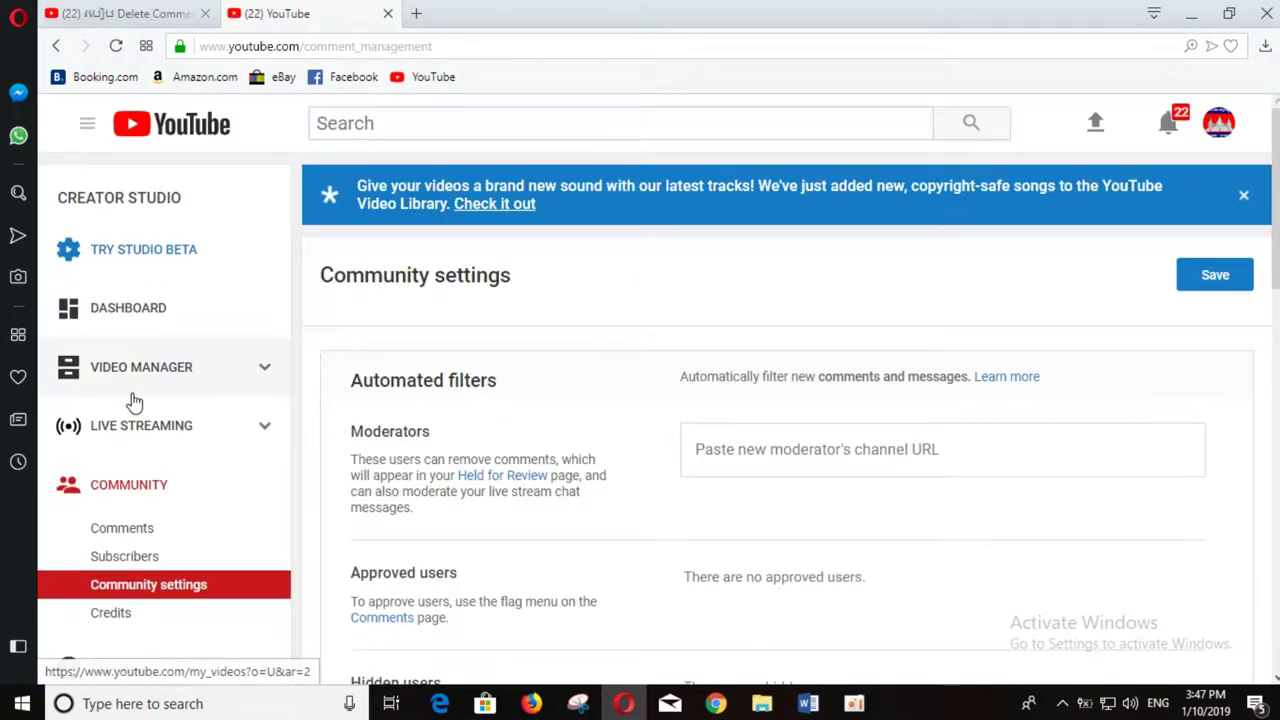
left_click(112, 530)
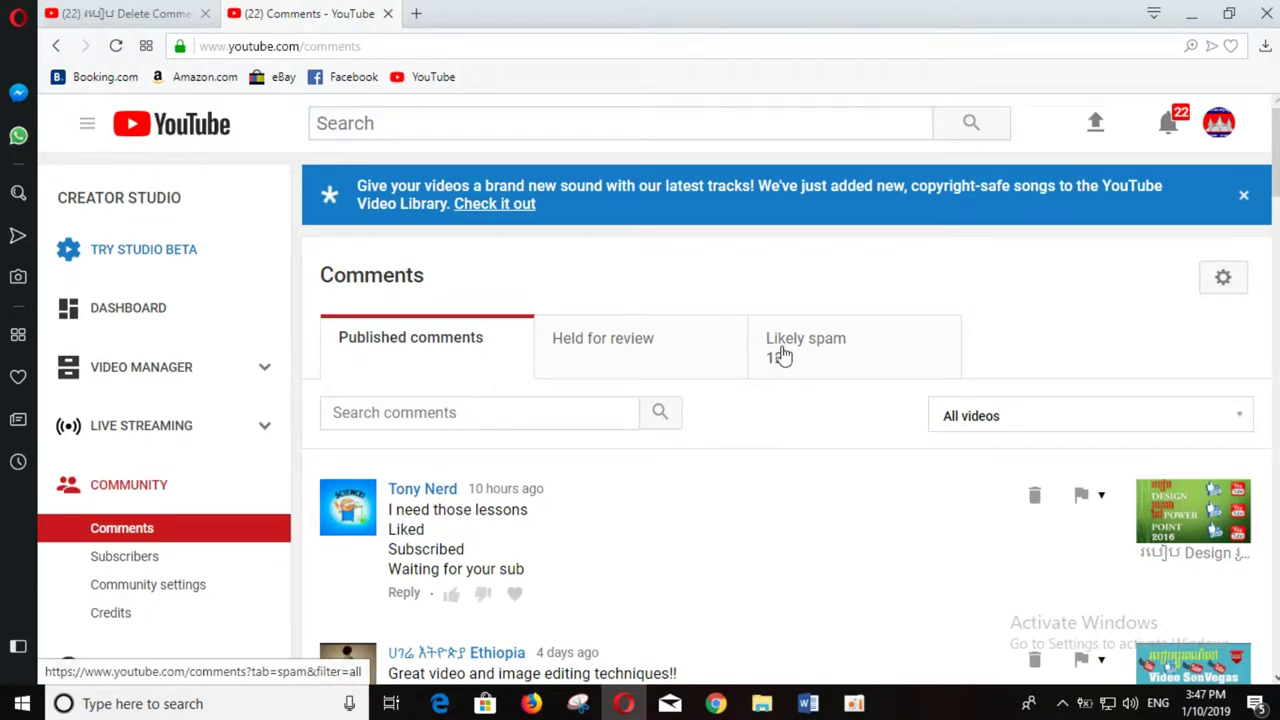
left_click(704, 346)
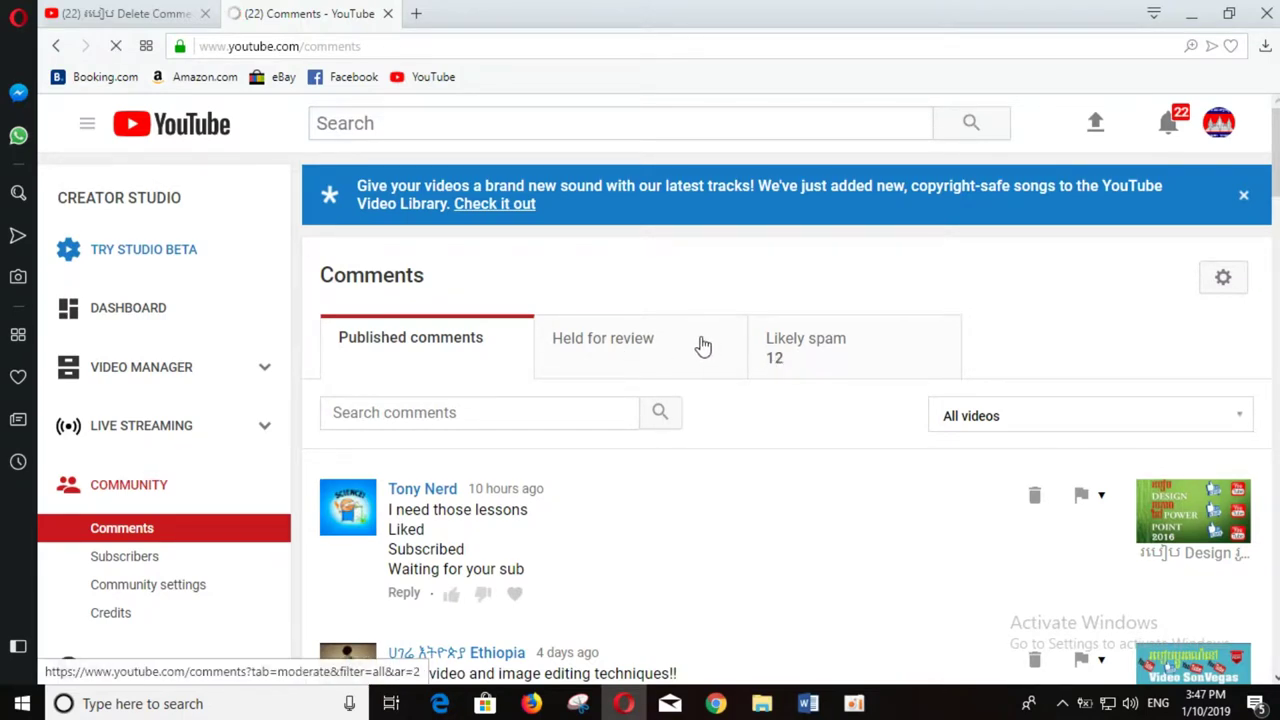
Step: Approve all comments in the Likely spam list at once
left_click(812, 345)
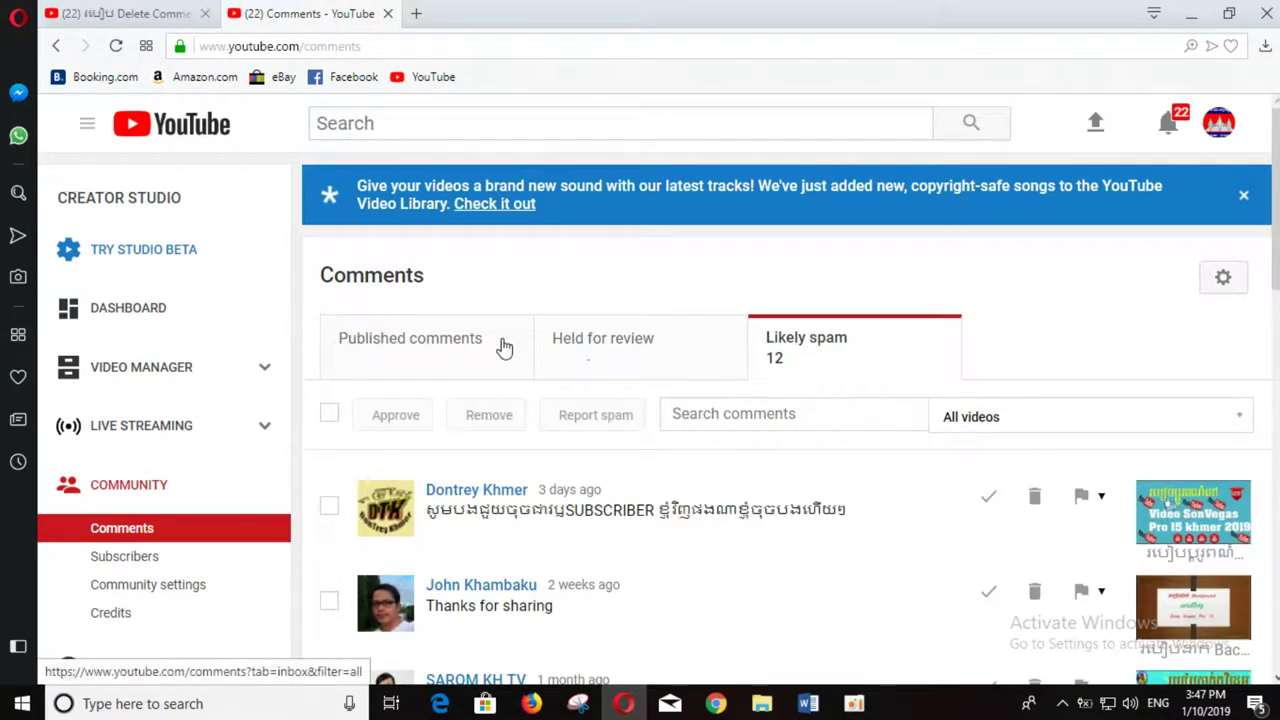
left_click(330, 414)
scroll(390, 440, "down", 12)
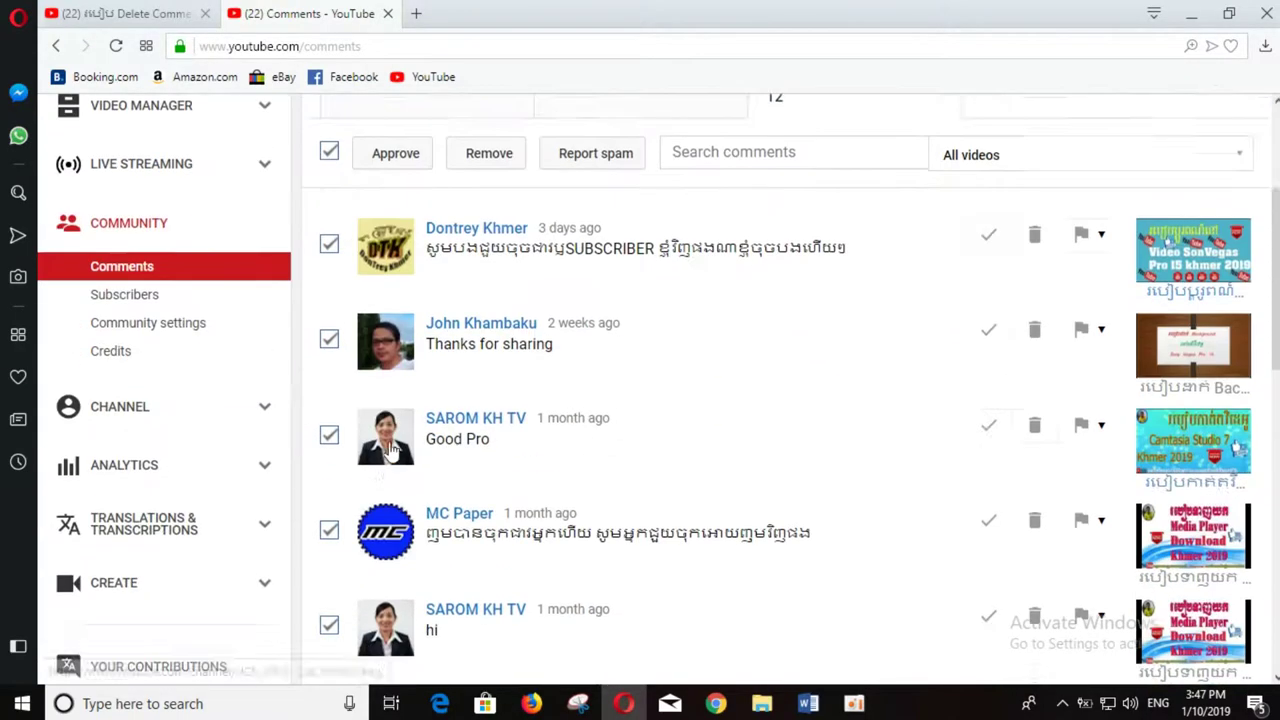
scroll(530, 297, "up", 11)
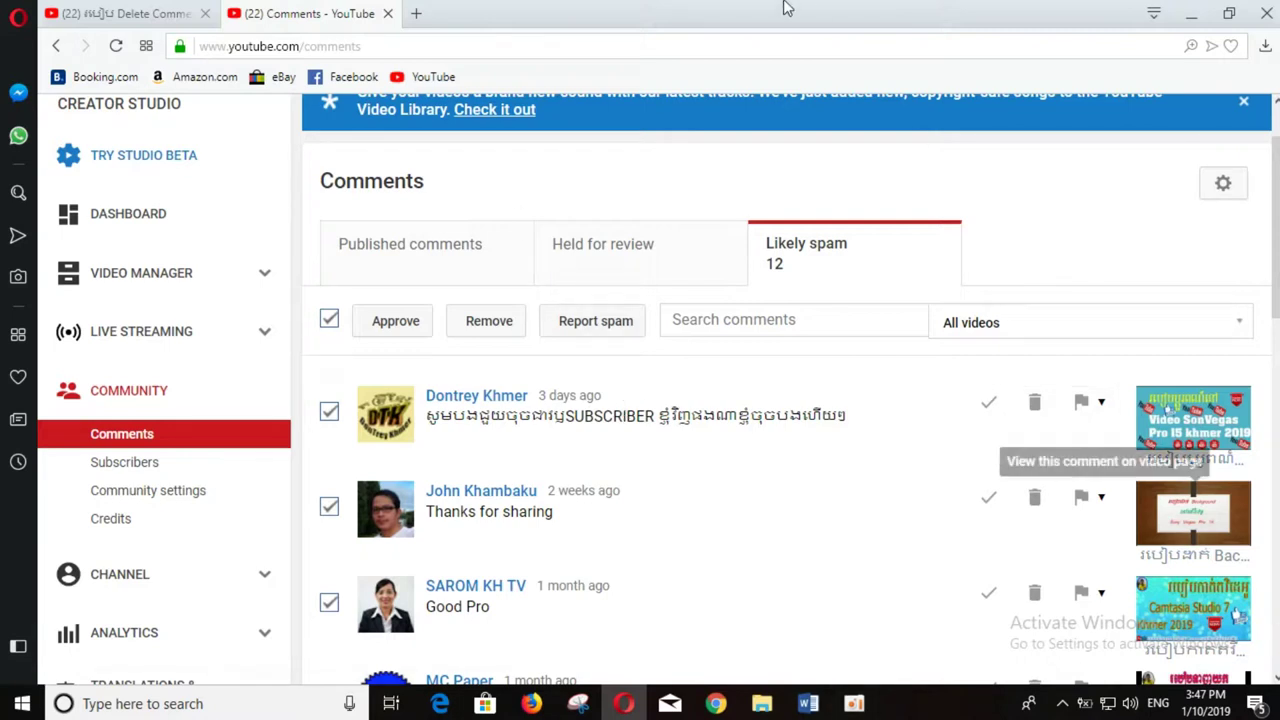
left_click(396, 321)
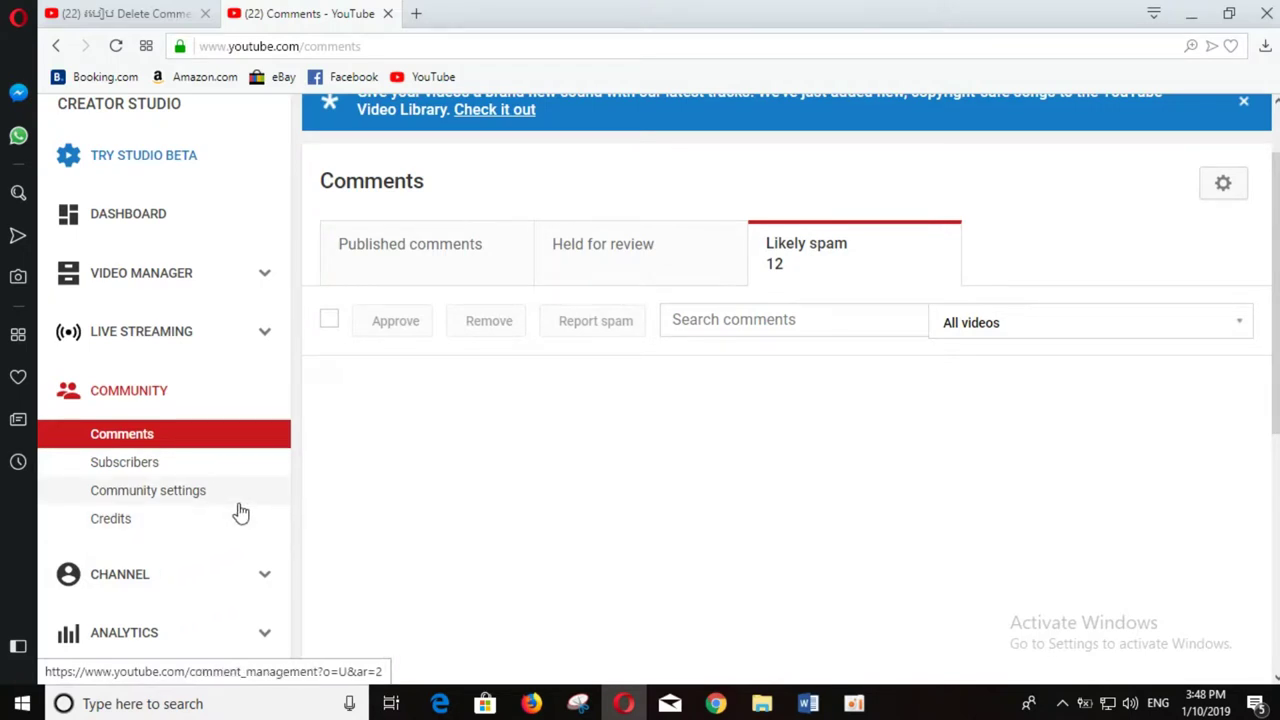
Step: Recheck the published comments and the Likely spam list on the Comments page
left_click(150, 498)
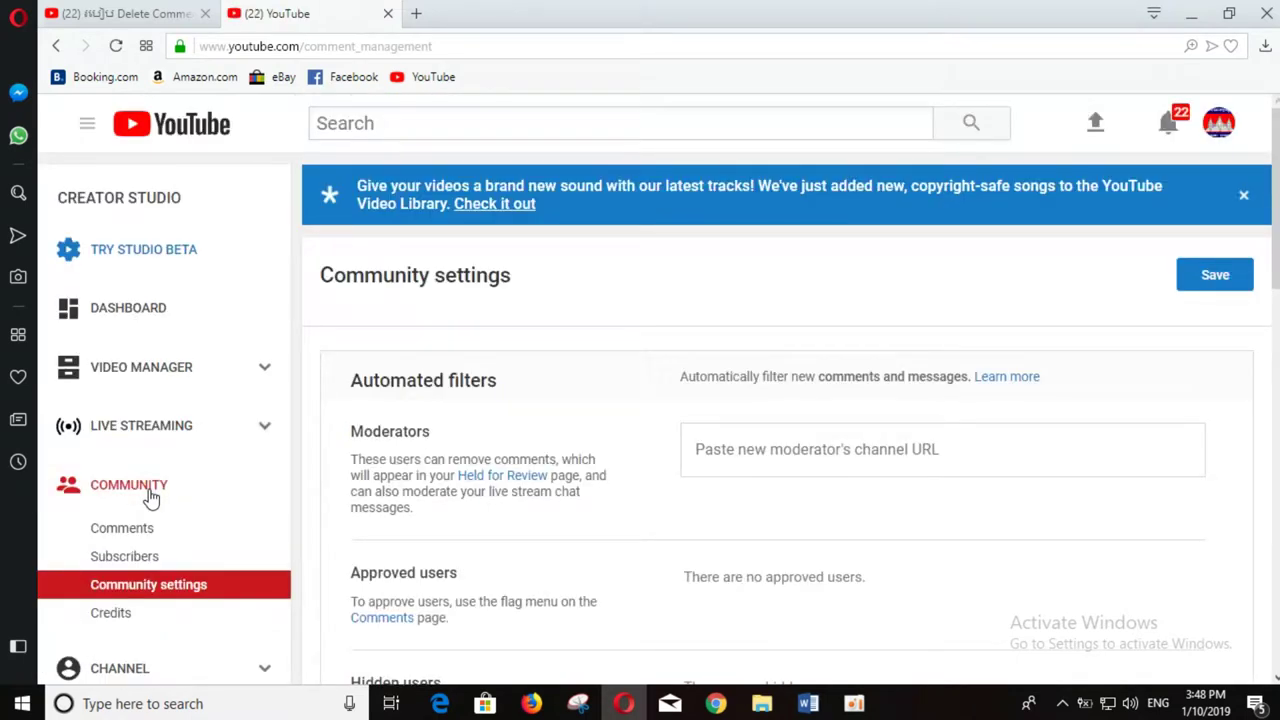
left_click(148, 530)
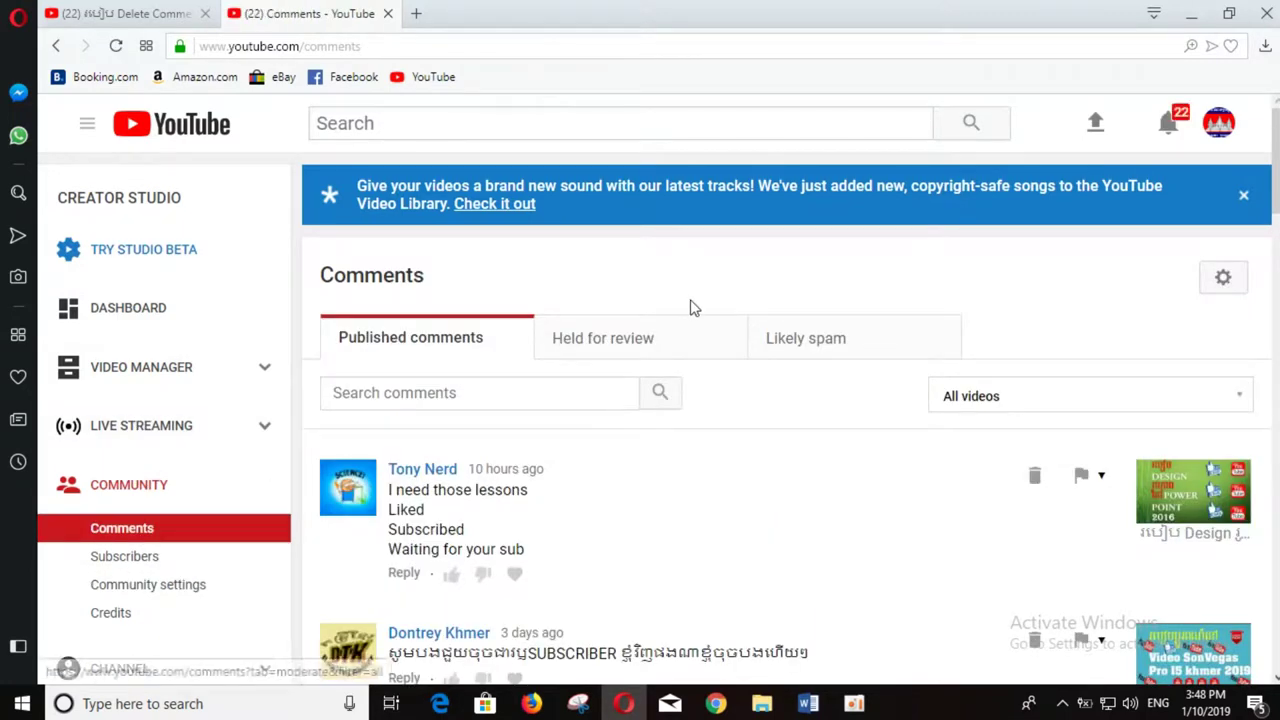
left_click(815, 343)
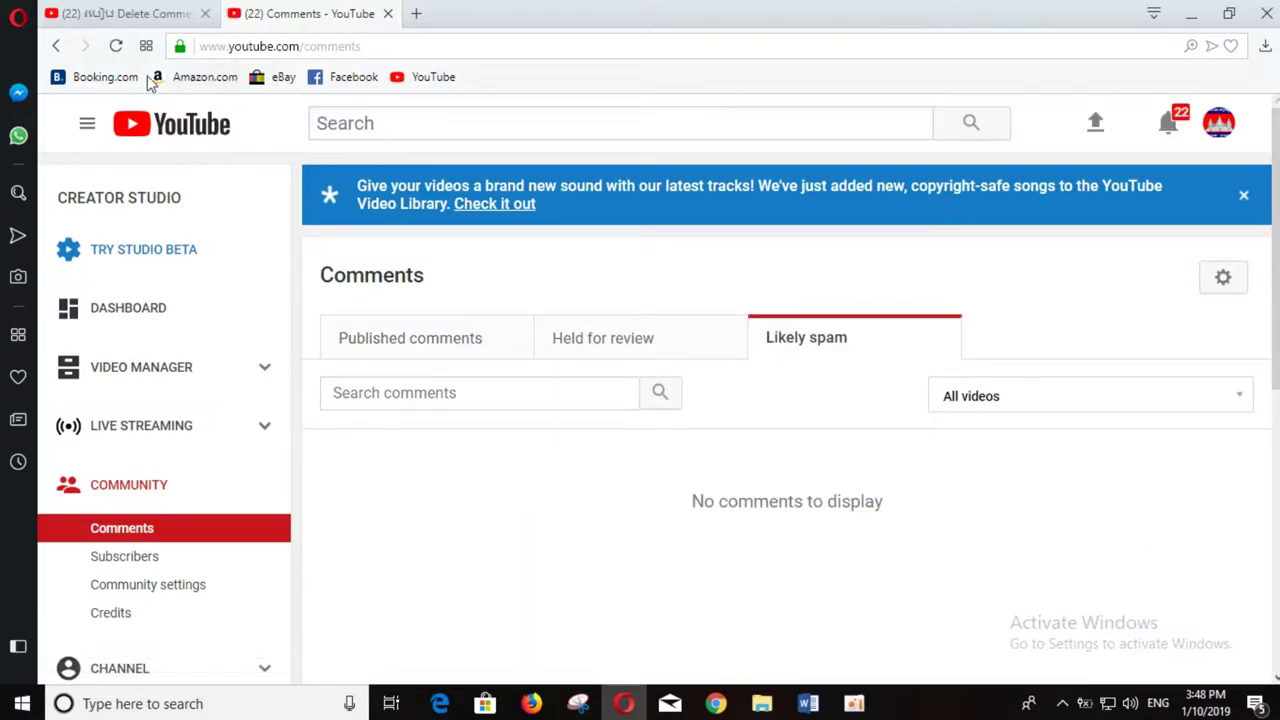
Step: Open the Community settings and start editing the Blocked words filter
left_click(145, 590)
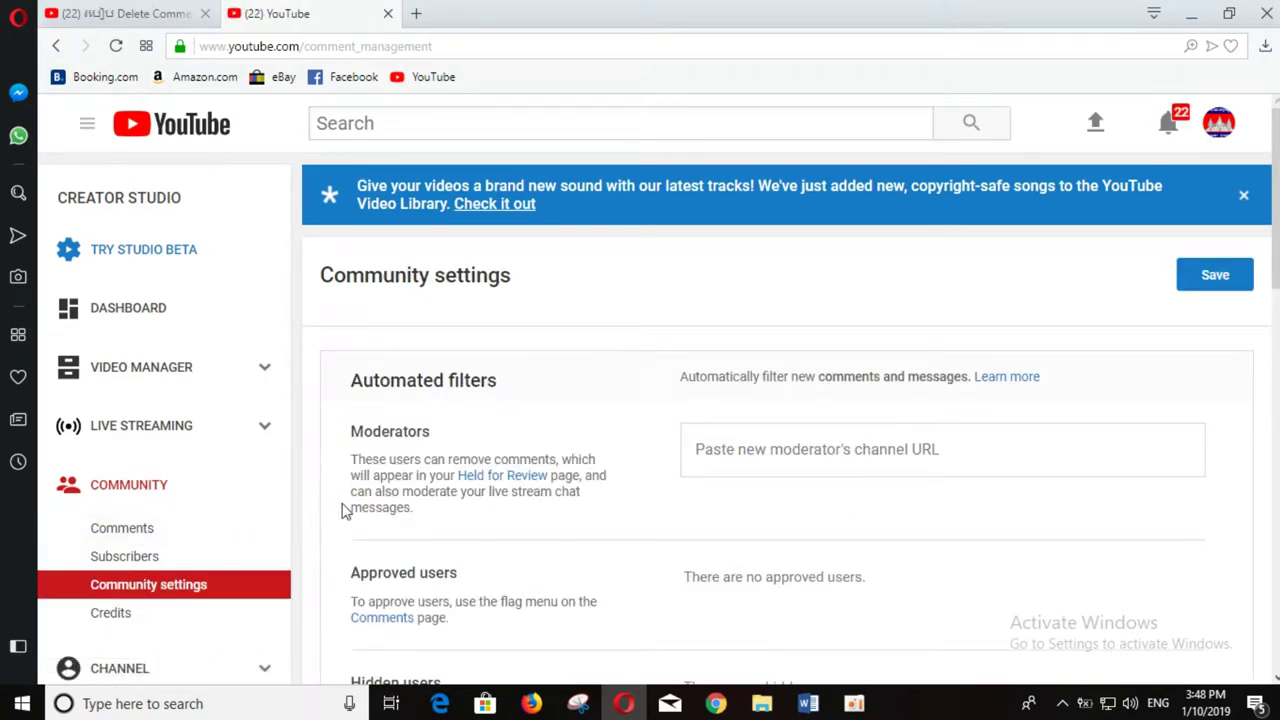
scroll(541, 455, "down", 4)
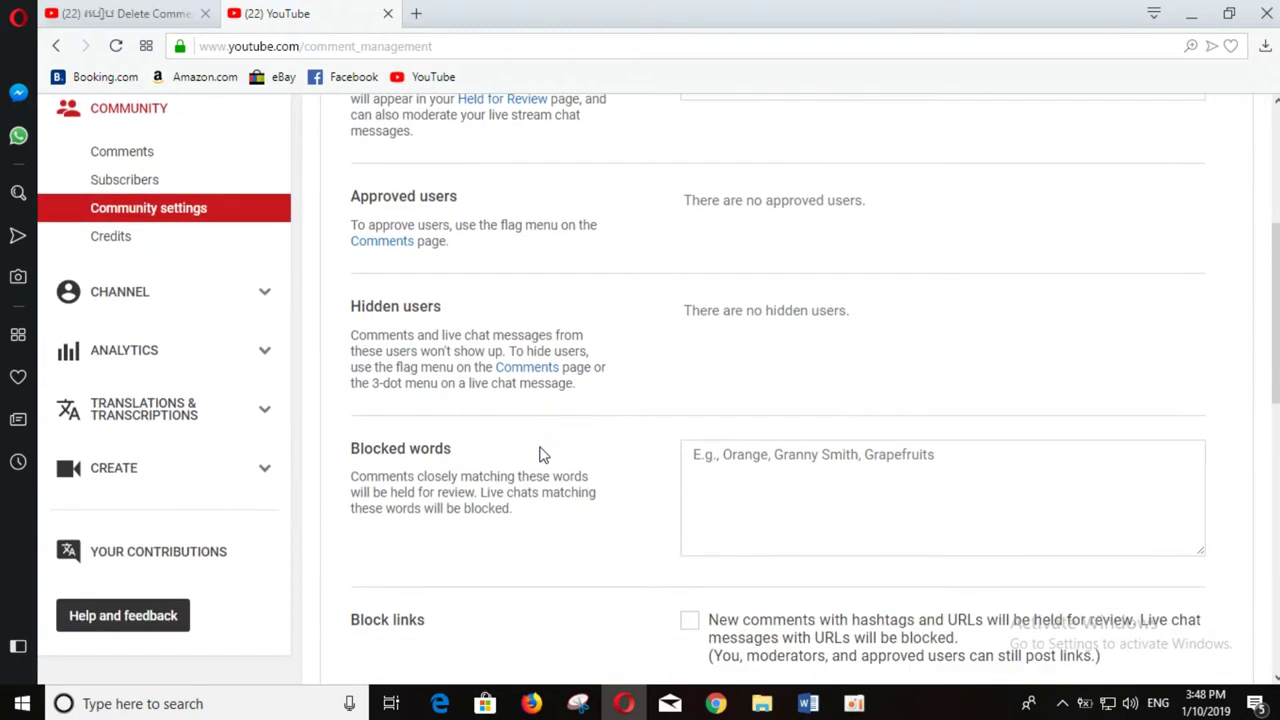
scroll(545, 453, "down", 1)
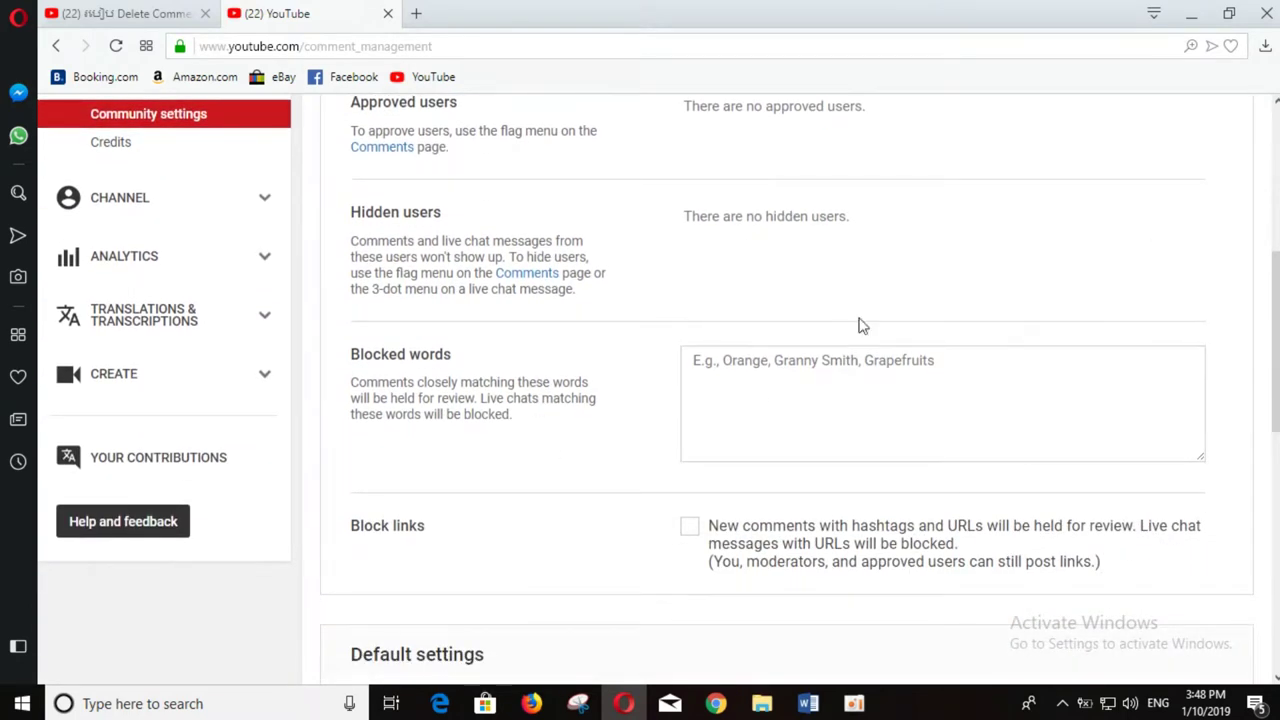
left_click(743, 366)
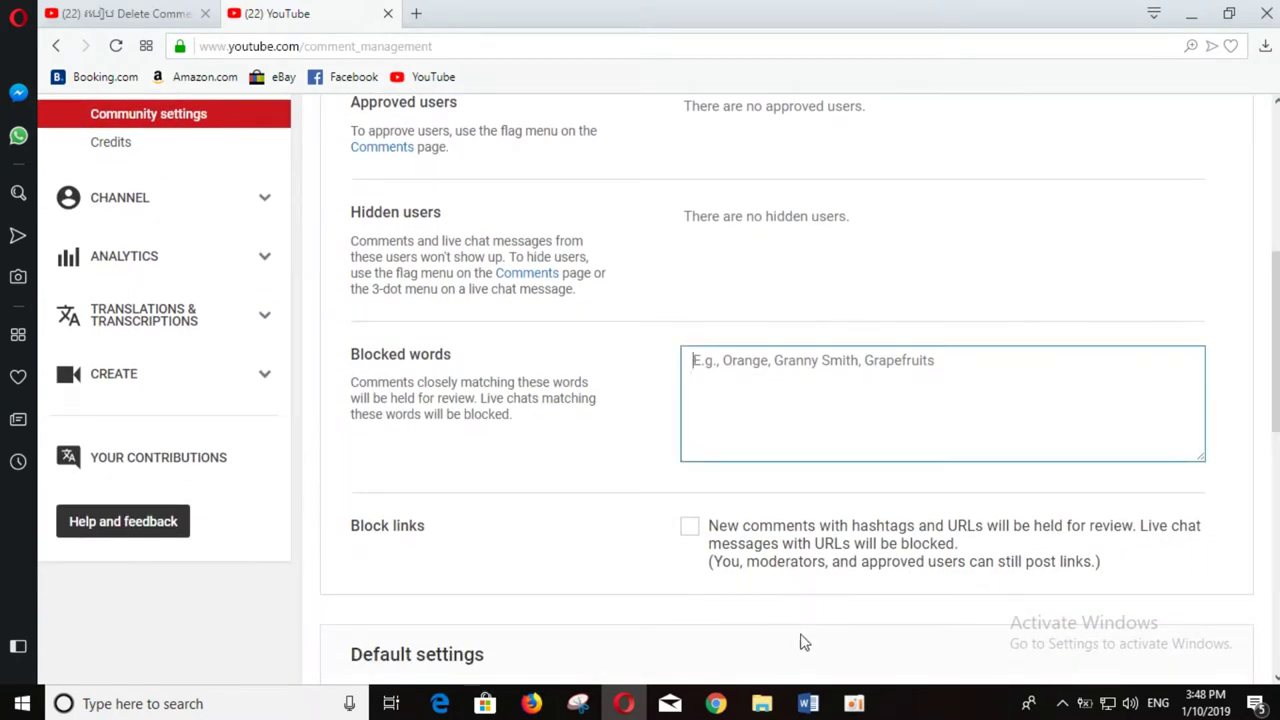
Step: Copy the line of spam phrases beginning "subscribe subme" from the Word document and paste it into the Blocked words filter in the browser
left_click(808, 703)
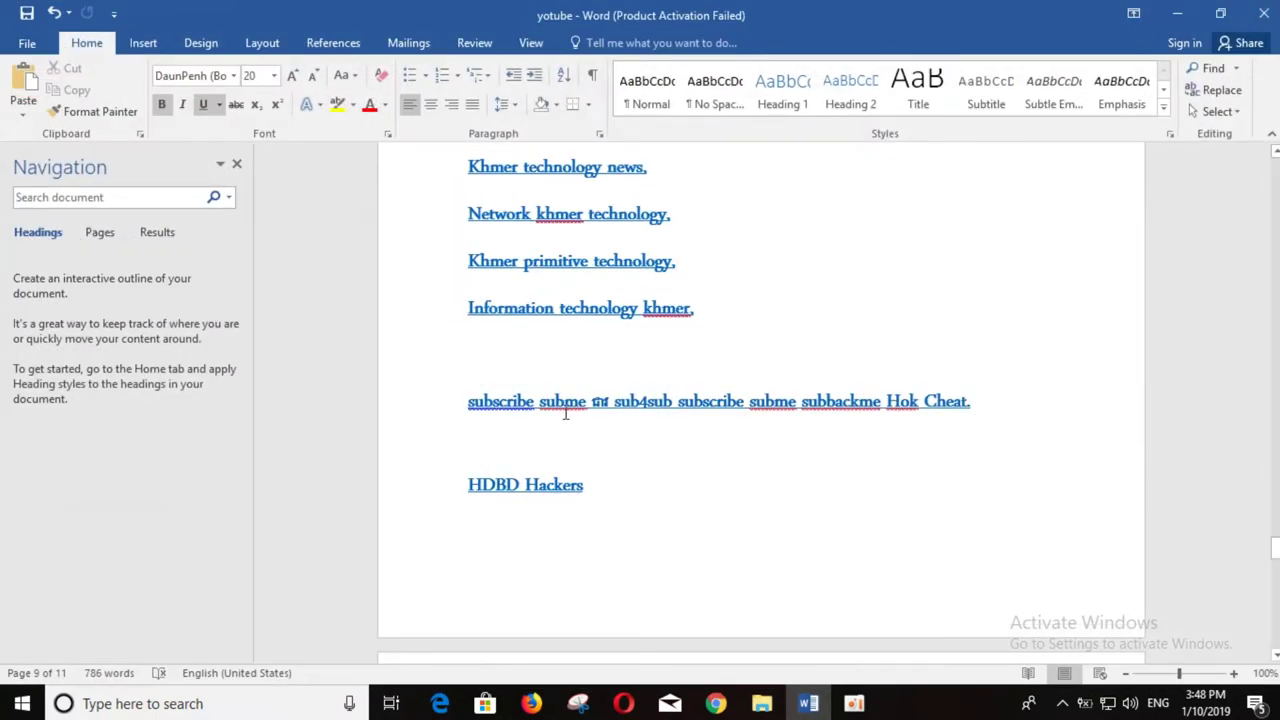
left_click_drag(467, 401, 1031, 423)
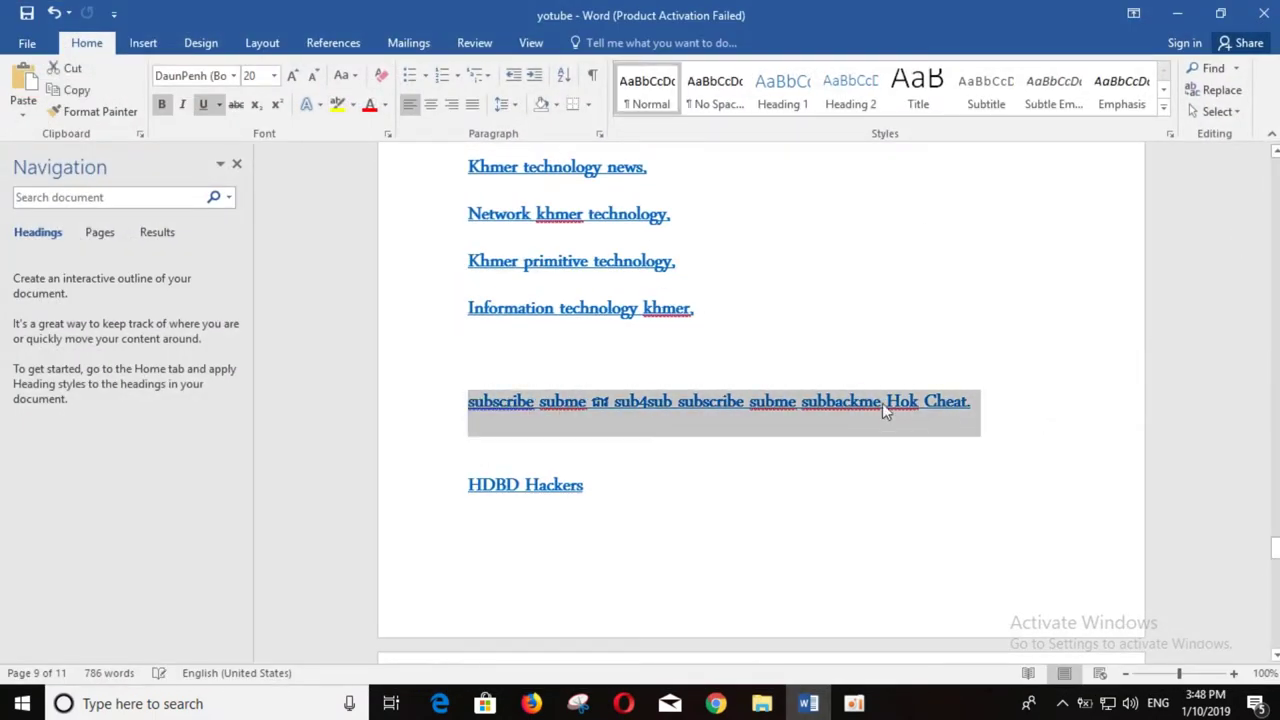
right_click(801, 406)
left_click(838, 443)
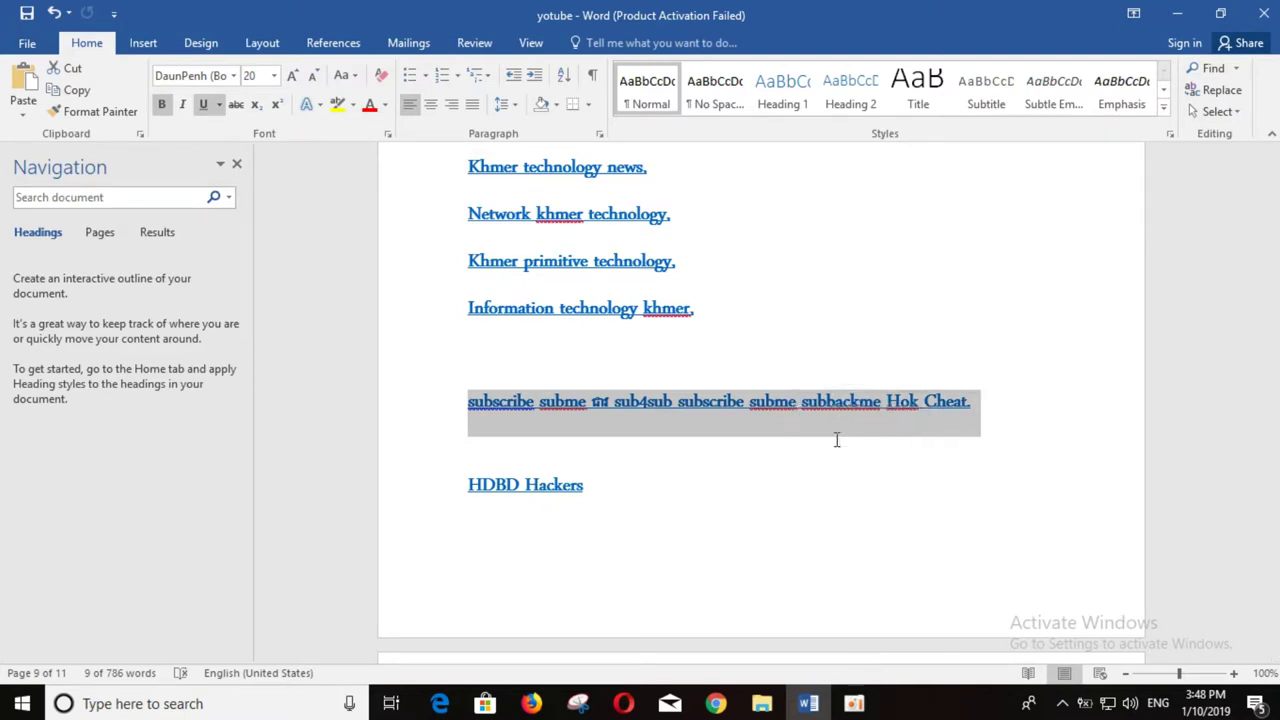
left_click(625, 697)
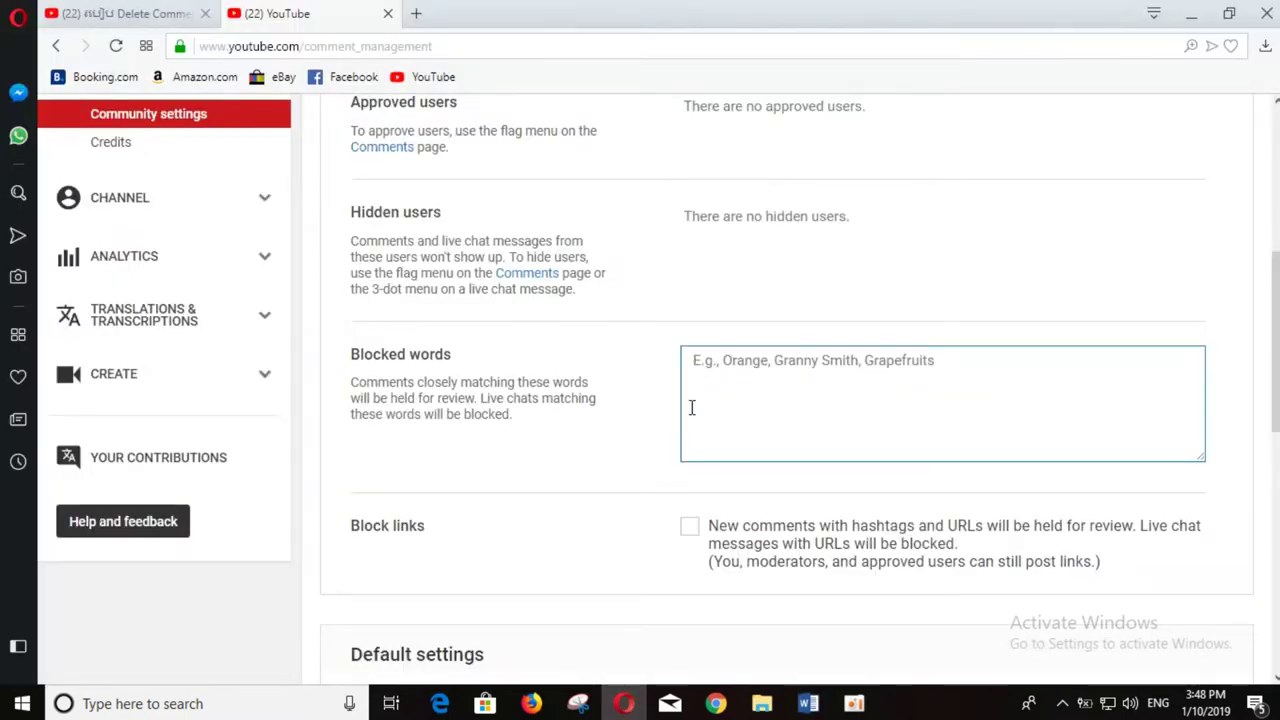
right_click(718, 361)
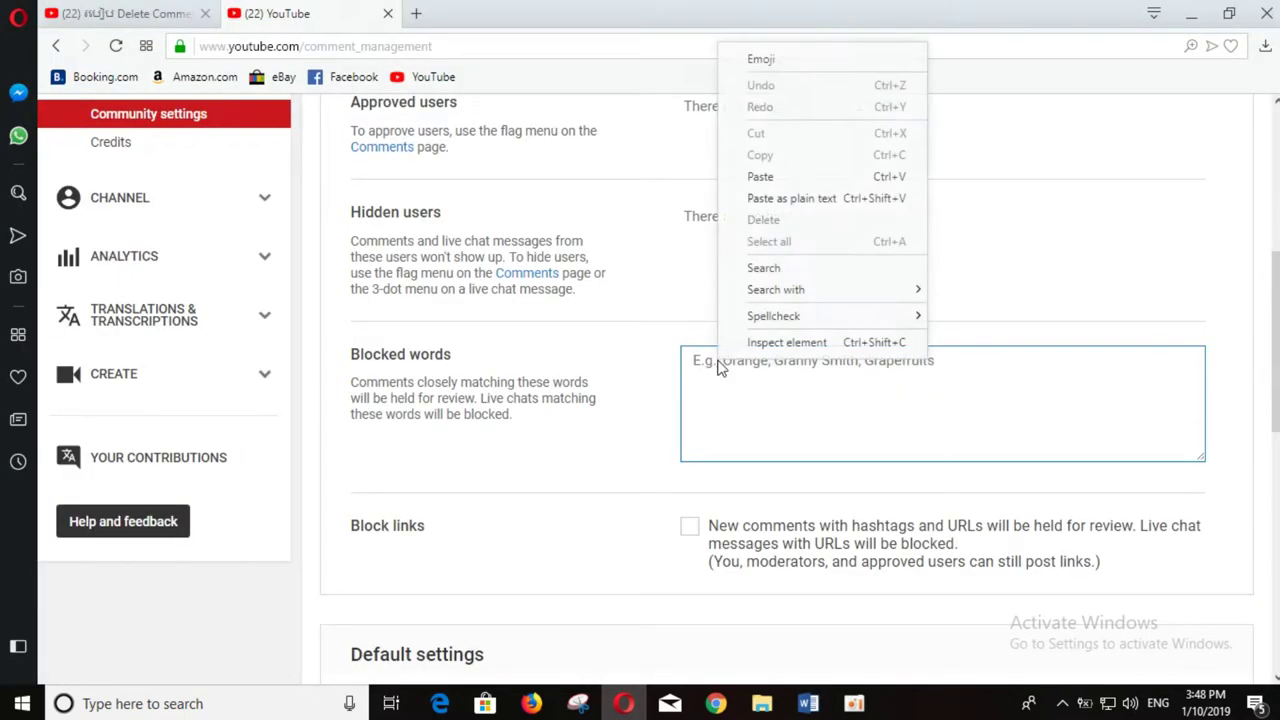
left_click(760, 177)
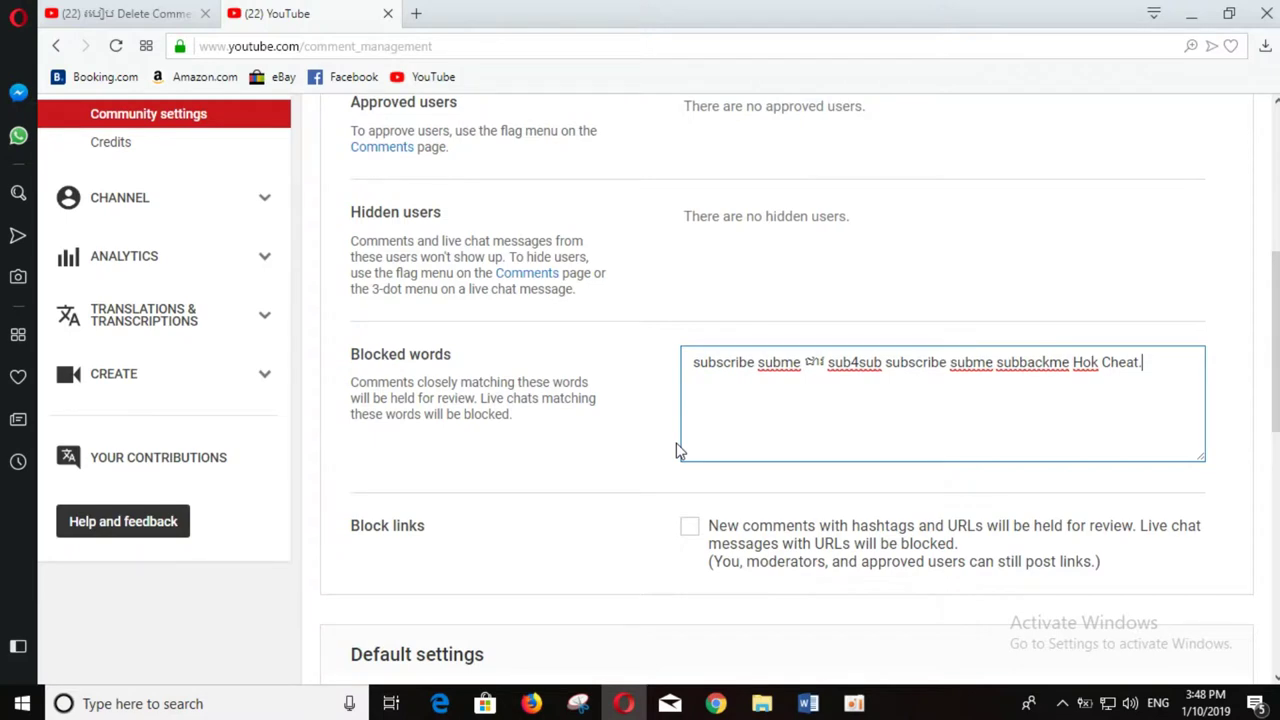
Step: Enable Block links so that new comments with hashtags and URLs are held for review, and save the community settings
left_click(690, 527)
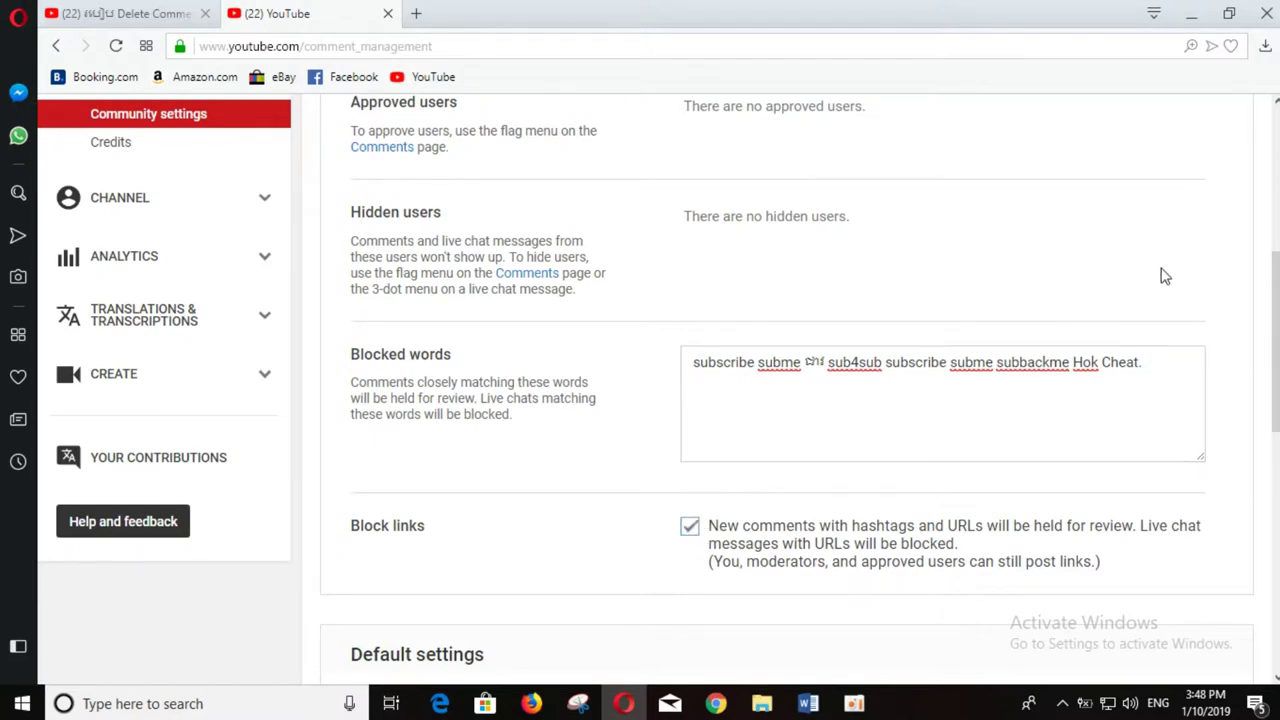
scroll(1165, 277, "up", 4)
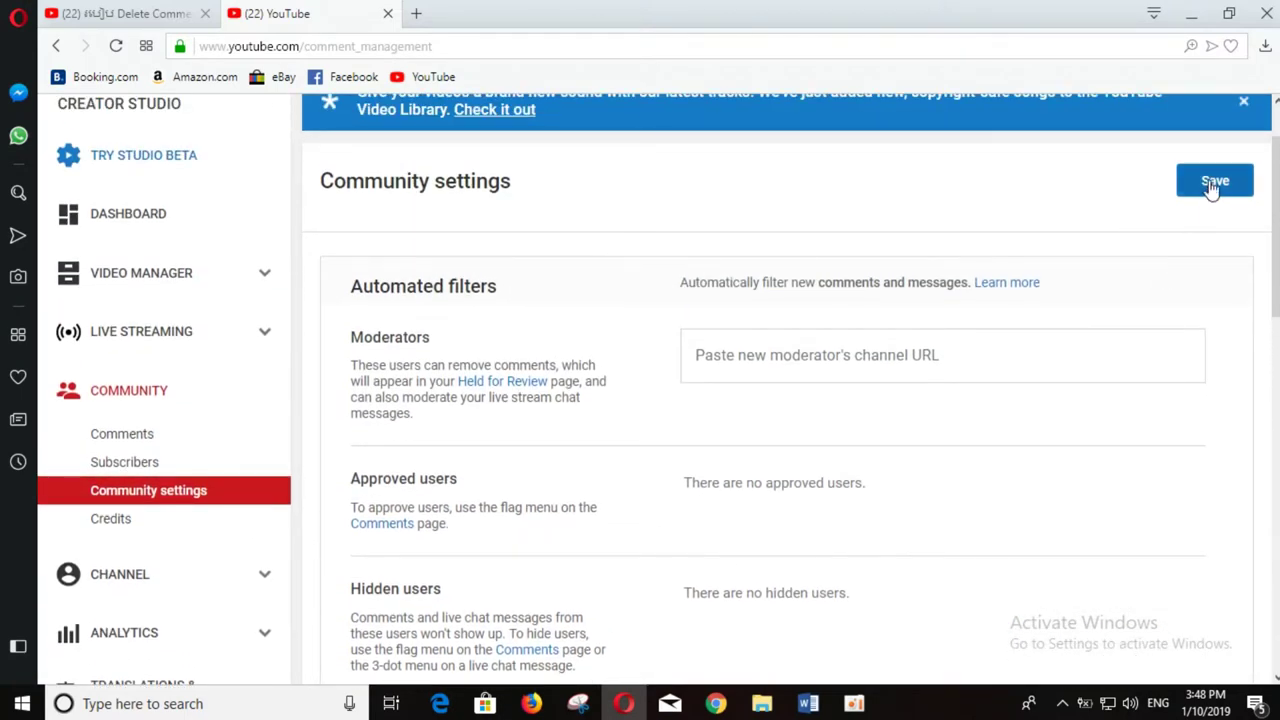
scroll(1022, 333, "down", 15)
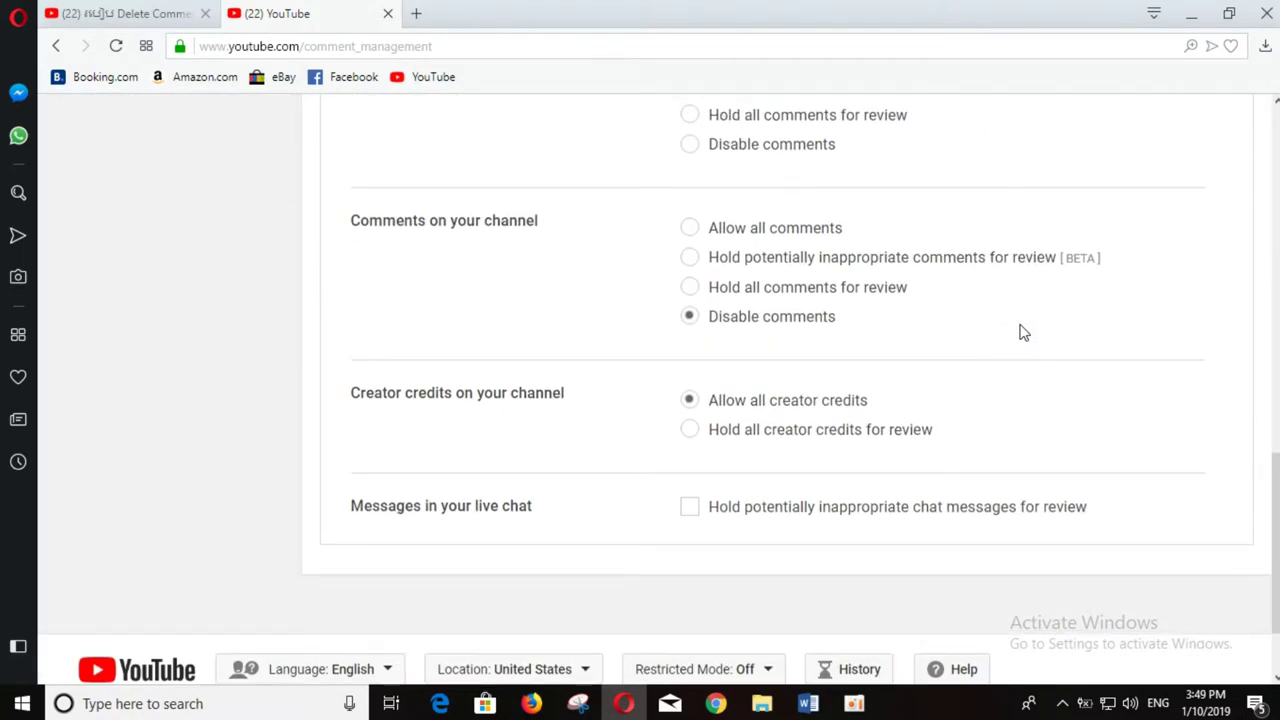
scroll(1022, 333, "up", 8)
scroll(1020, 330, "up", 4)
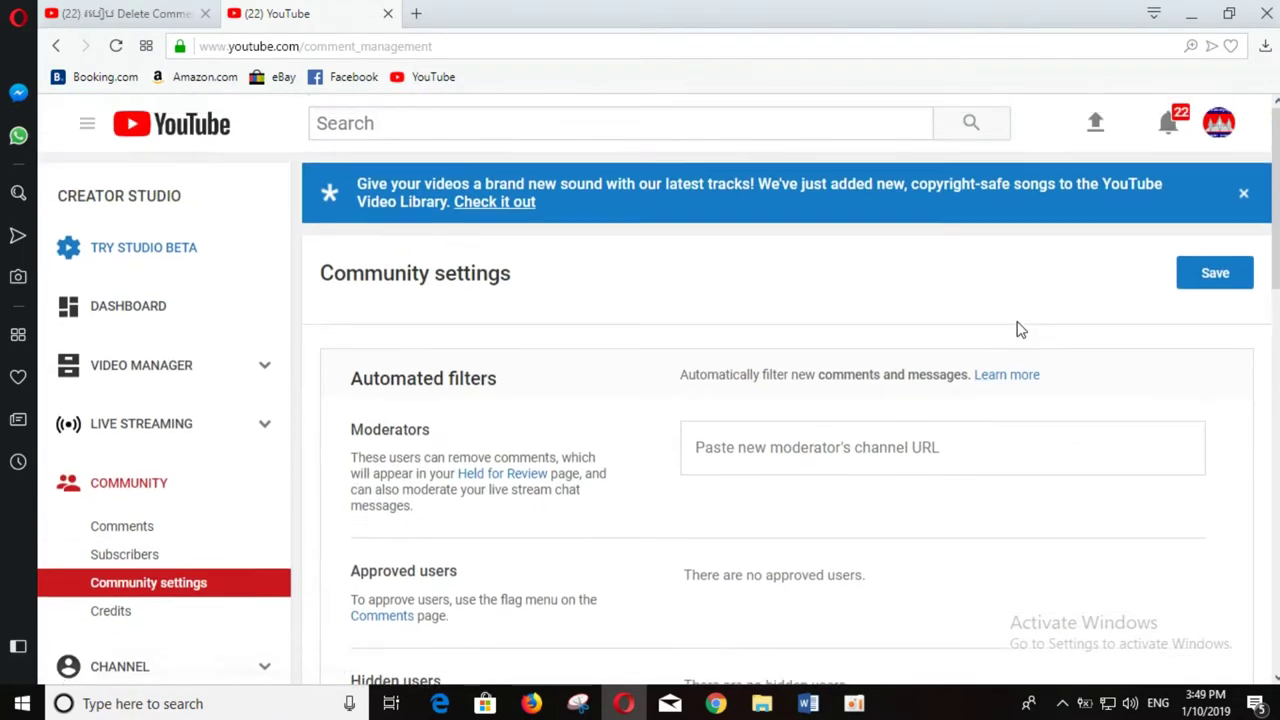
left_click(1212, 273)
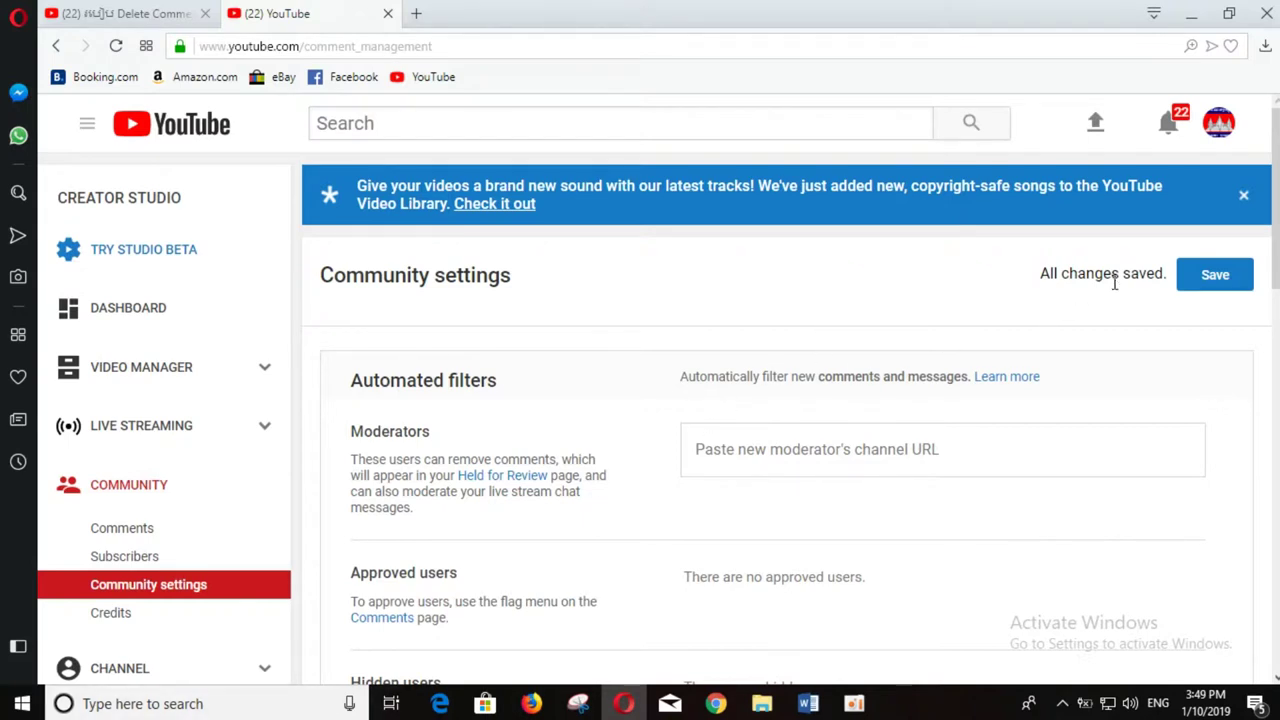
left_click(1198, 285)
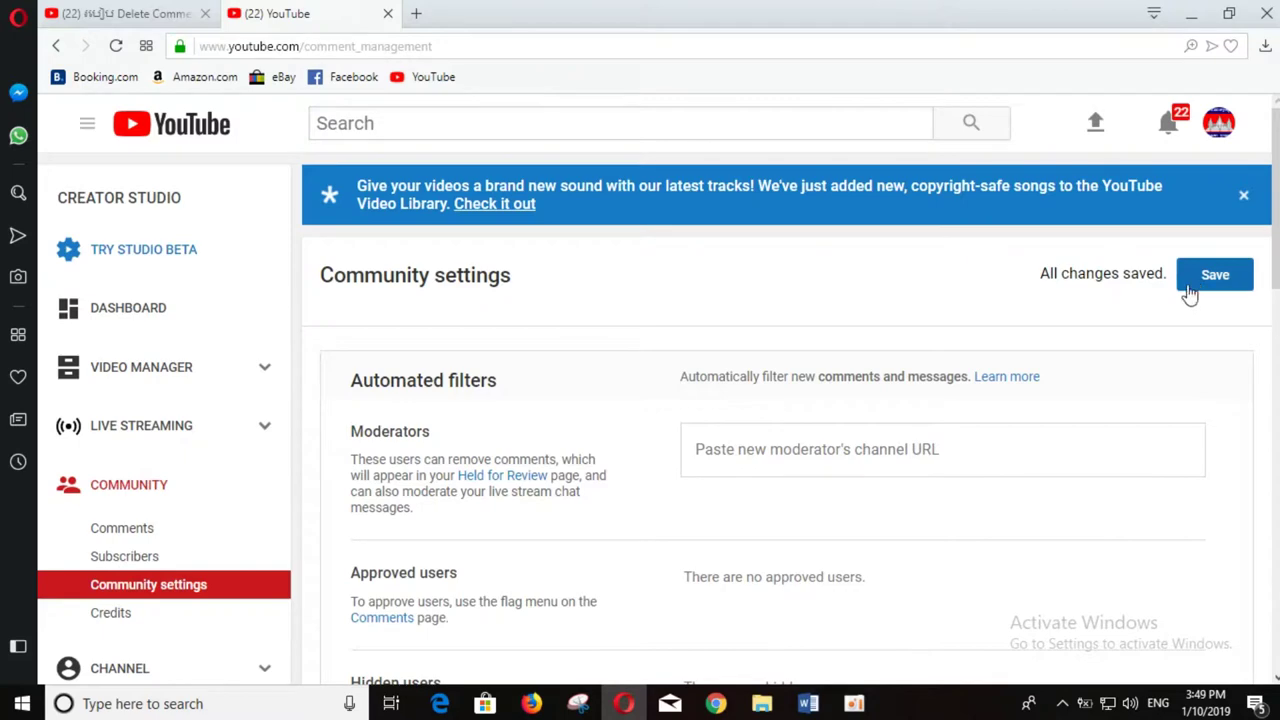
Step: Enable holding potentially inappropriate live chat messages for review and save the community settings
scroll(1141, 355, "down", 4)
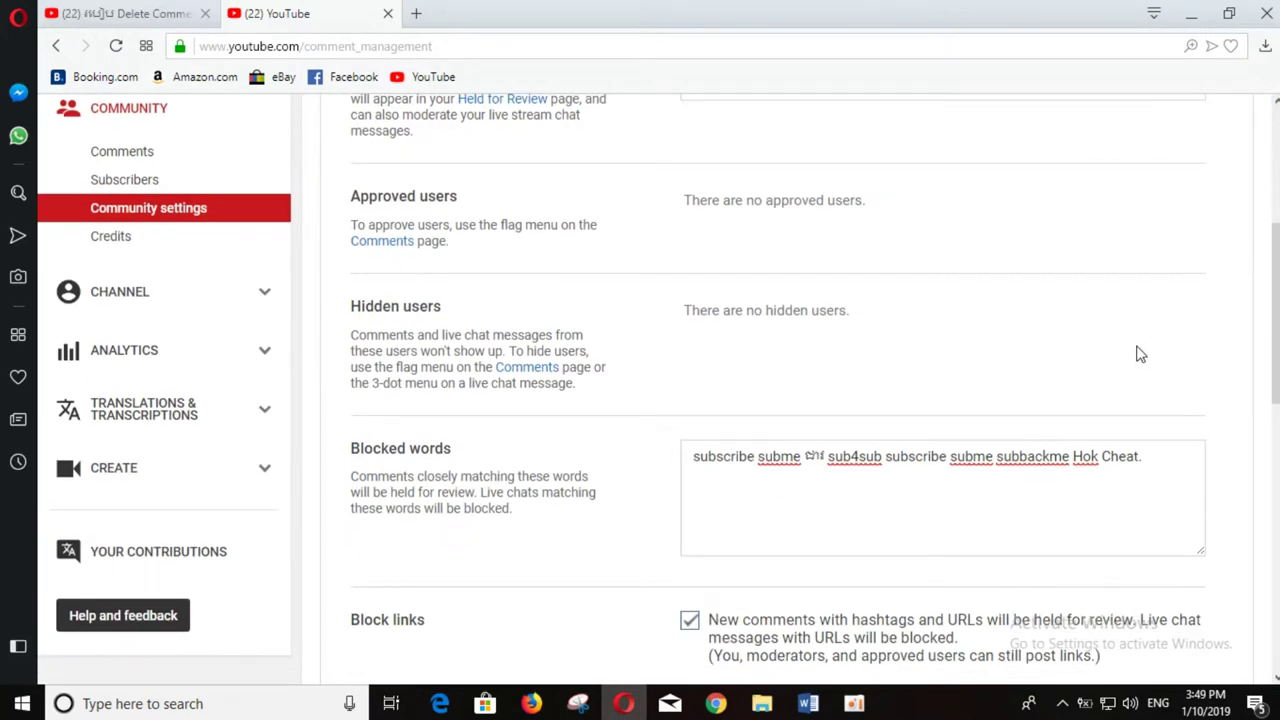
scroll(937, 483, "up", 2)
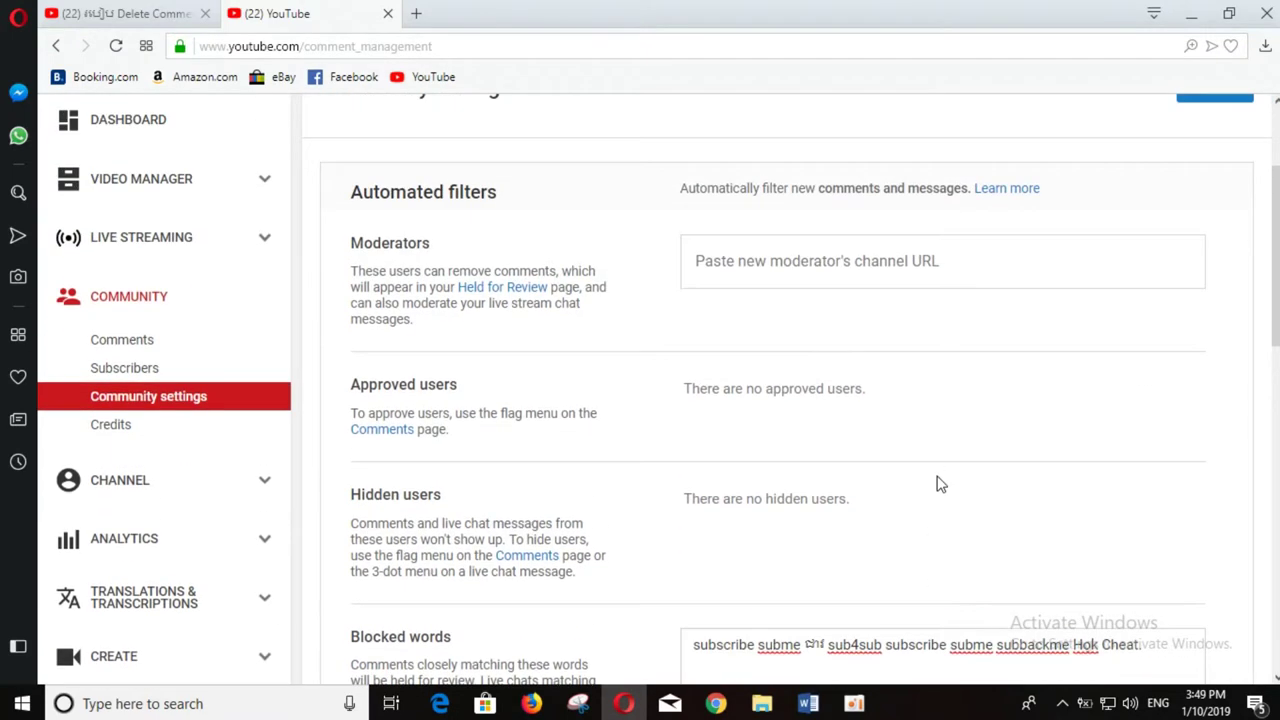
scroll(937, 483, "down", 5)
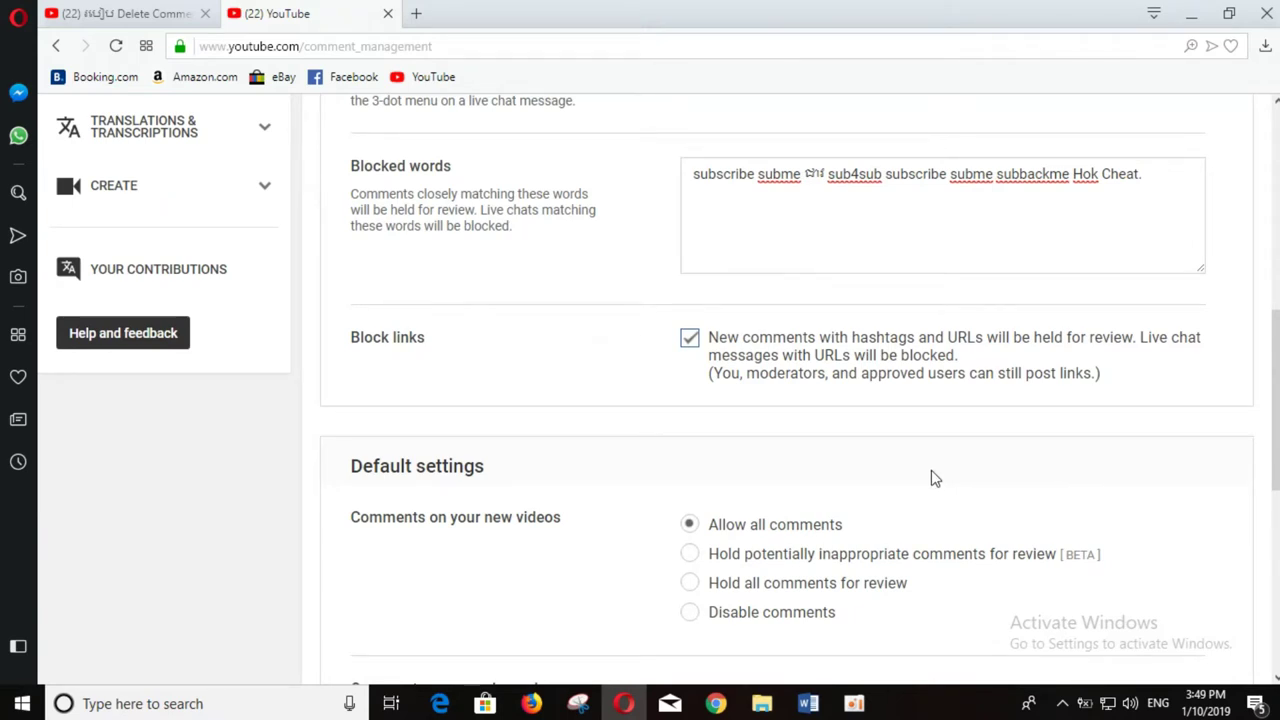
scroll(930, 477, "down", 4)
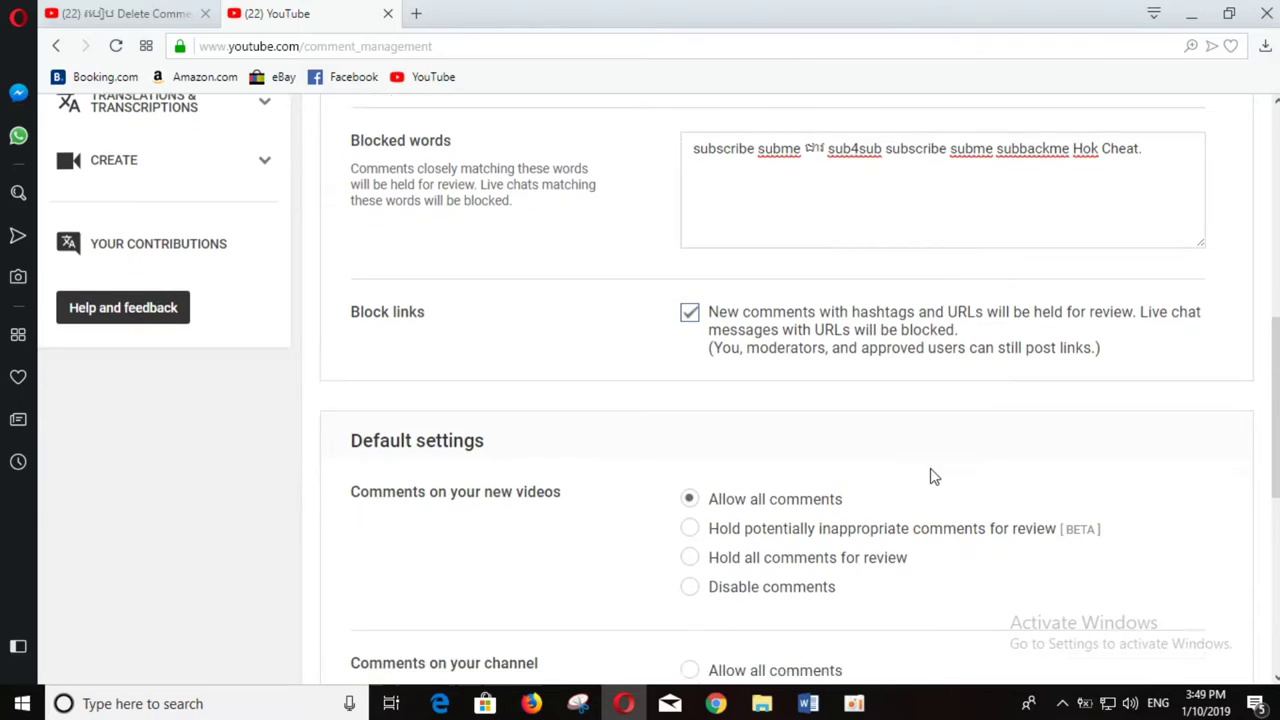
left_click(690, 598)
scroll(1058, 307, "up", 1)
scroll(1058, 307, "up", 10)
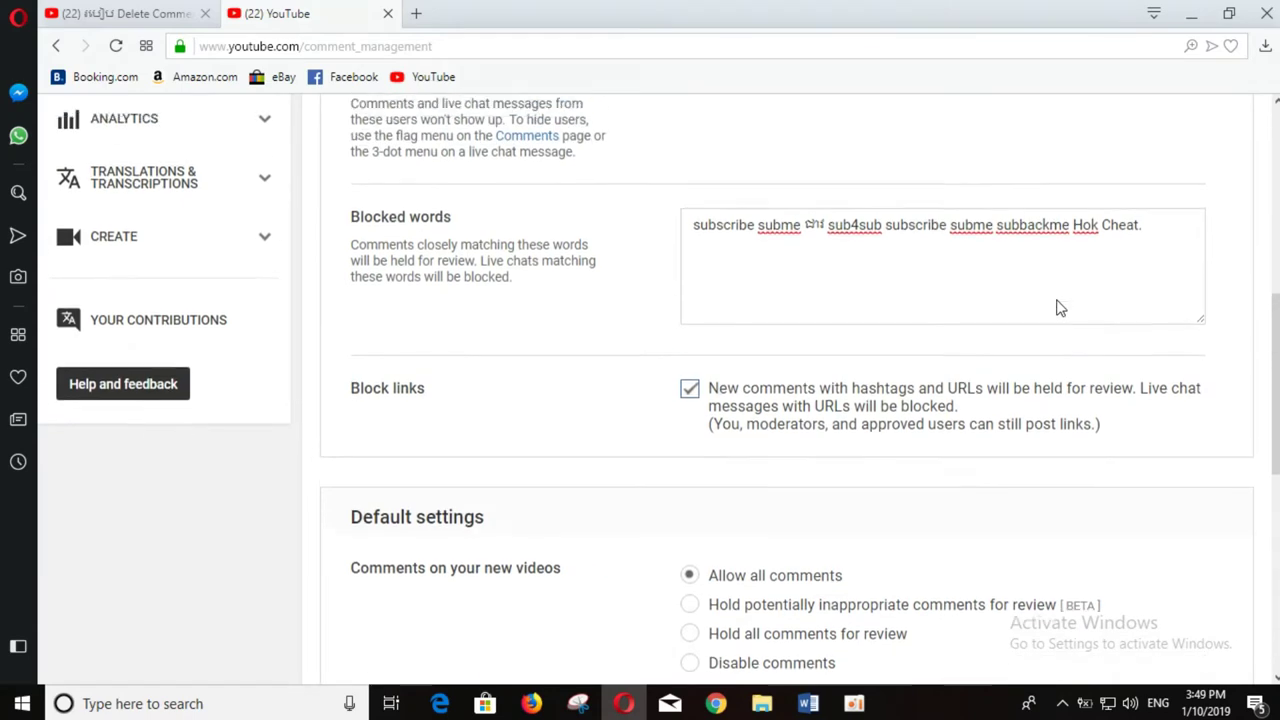
left_click(1208, 278)
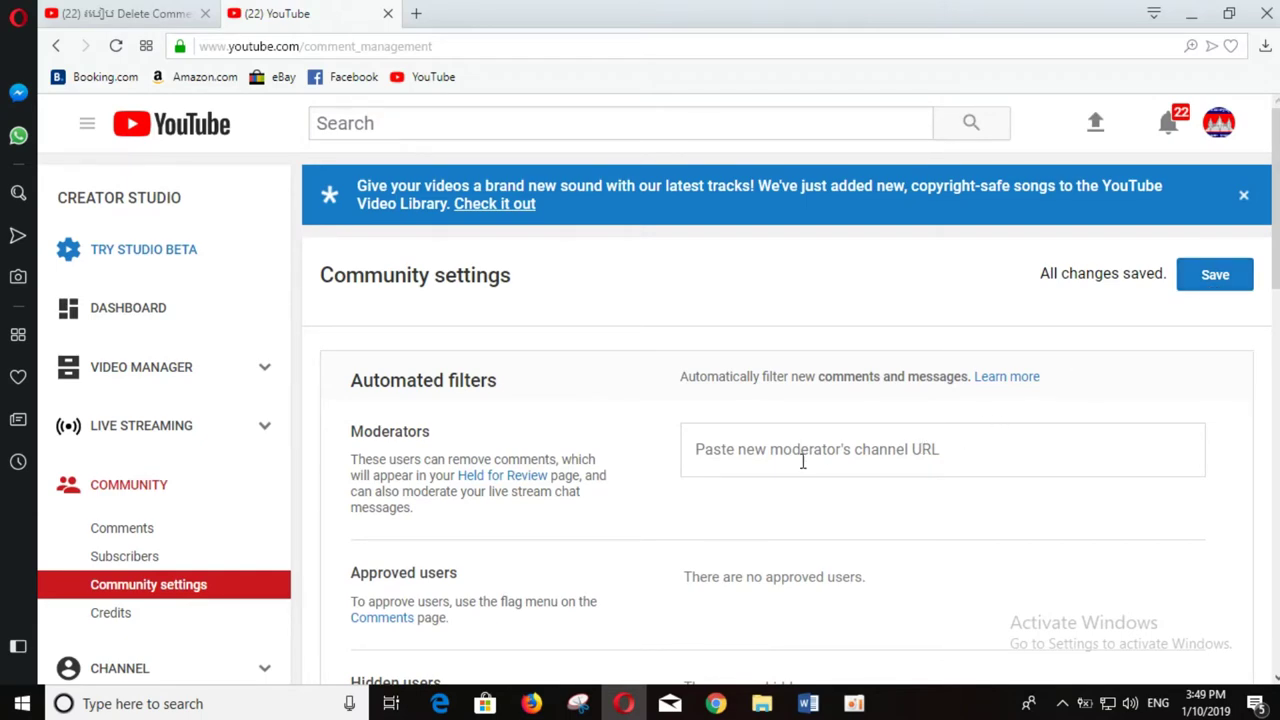
scroll(1226, 519, "down", 10)
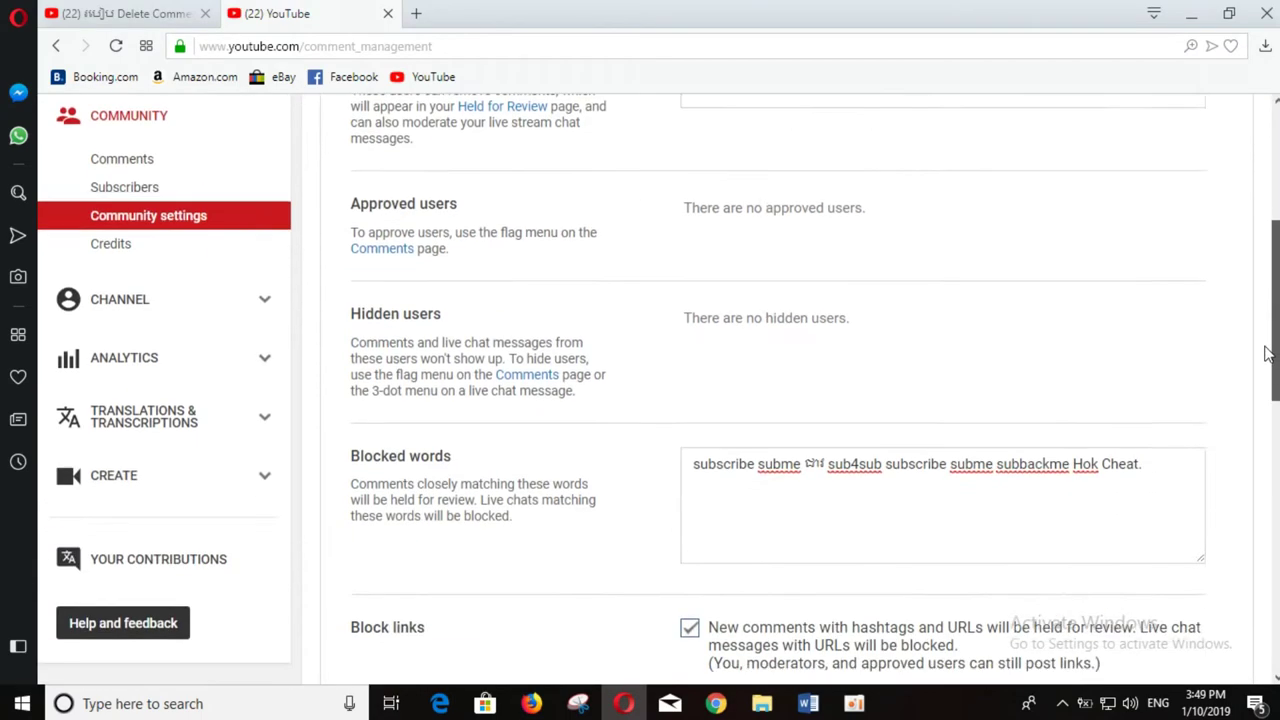
Step: Review the blocked words, link blocking, default comment options and live chat filter throughout the saved Community settings
scroll(1226, 519, "down", 3)
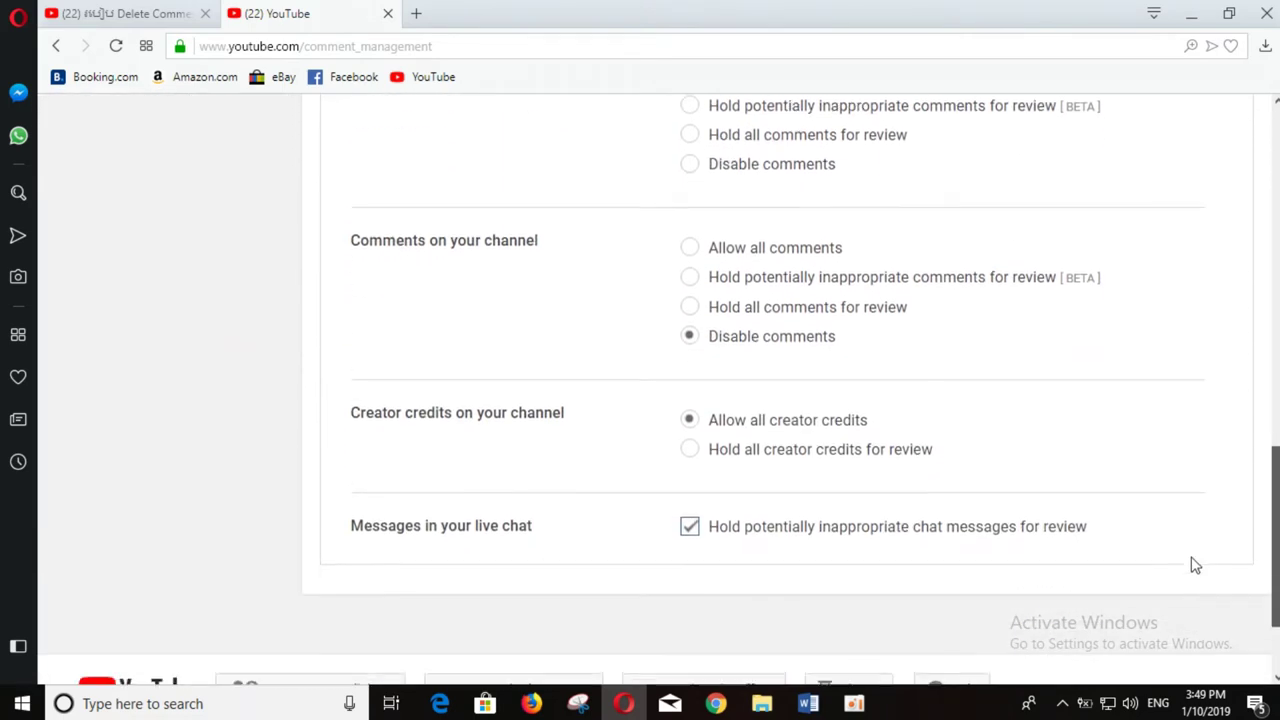
scroll(1189, 580, "up", 2)
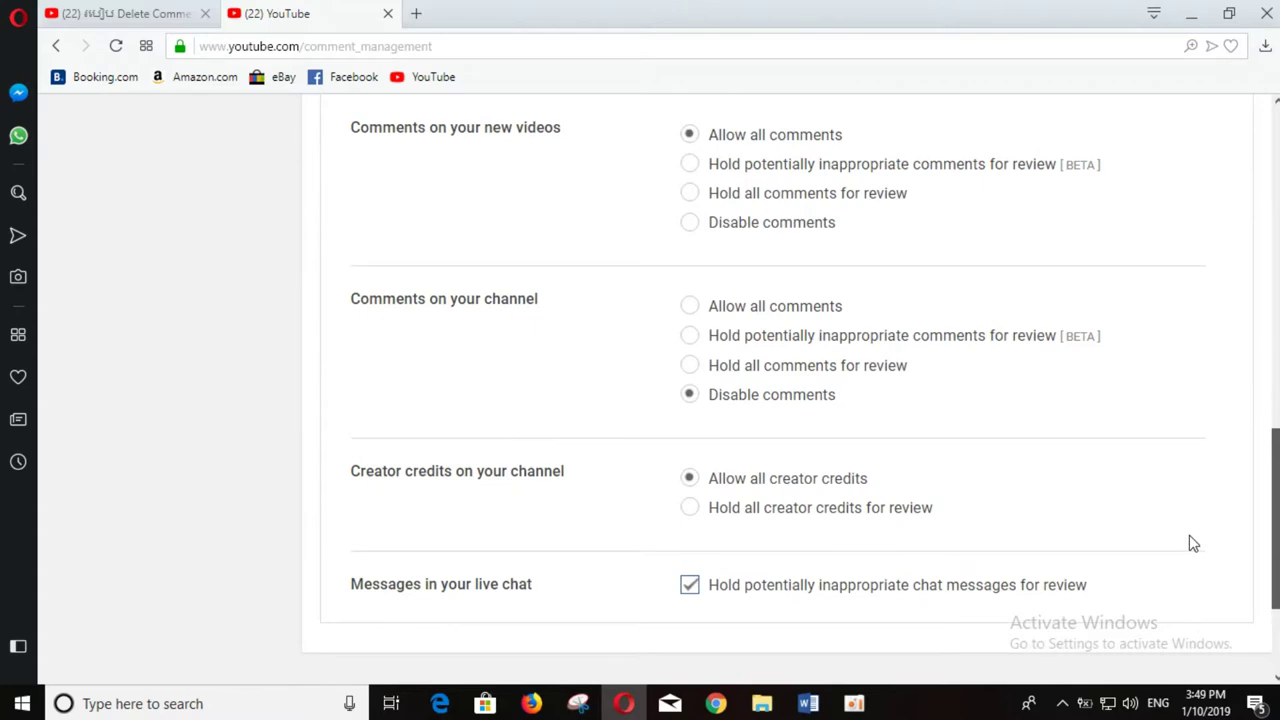
scroll(1193, 542, "up", 5)
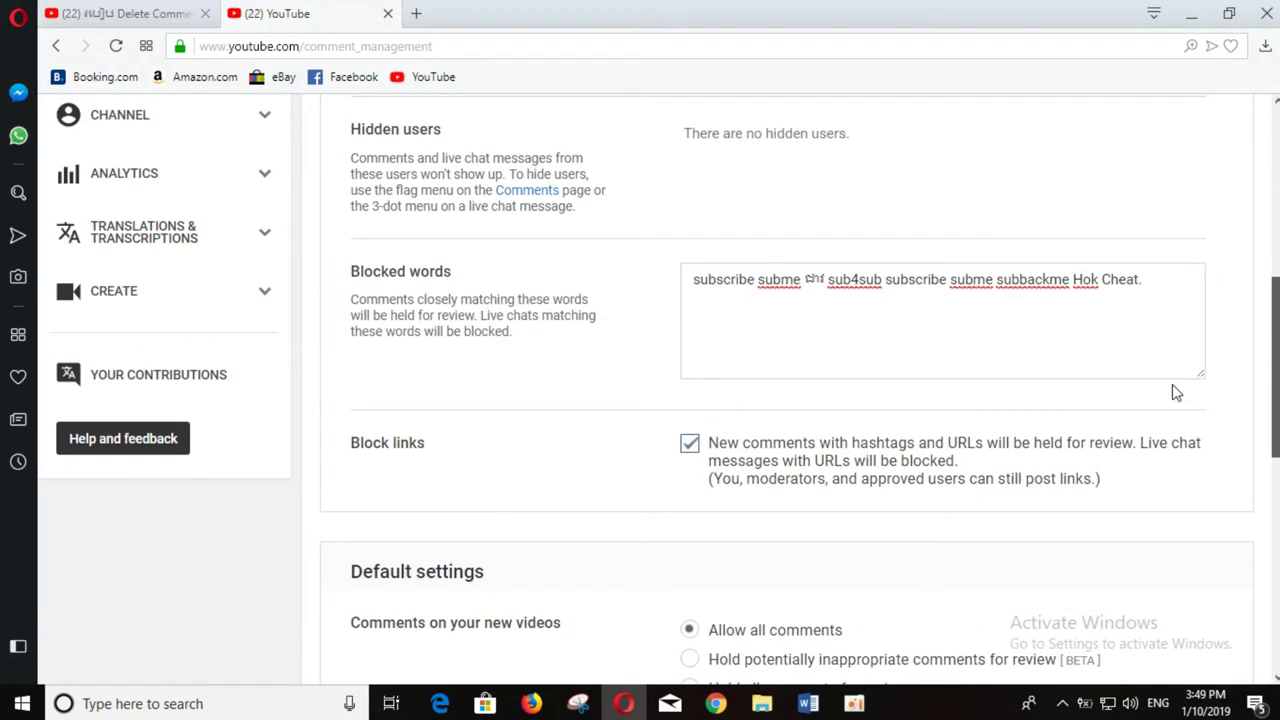
scroll(1176, 398, "down", 5)
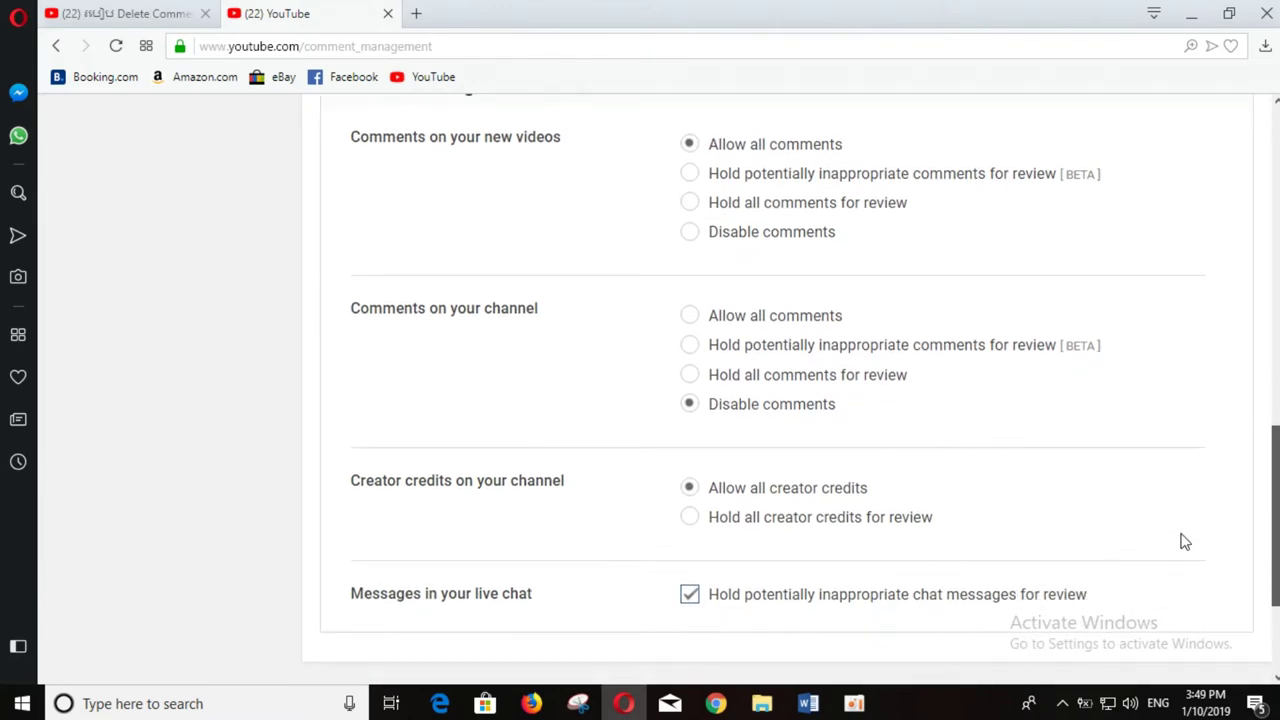
scroll(1184, 542, "up", 10)
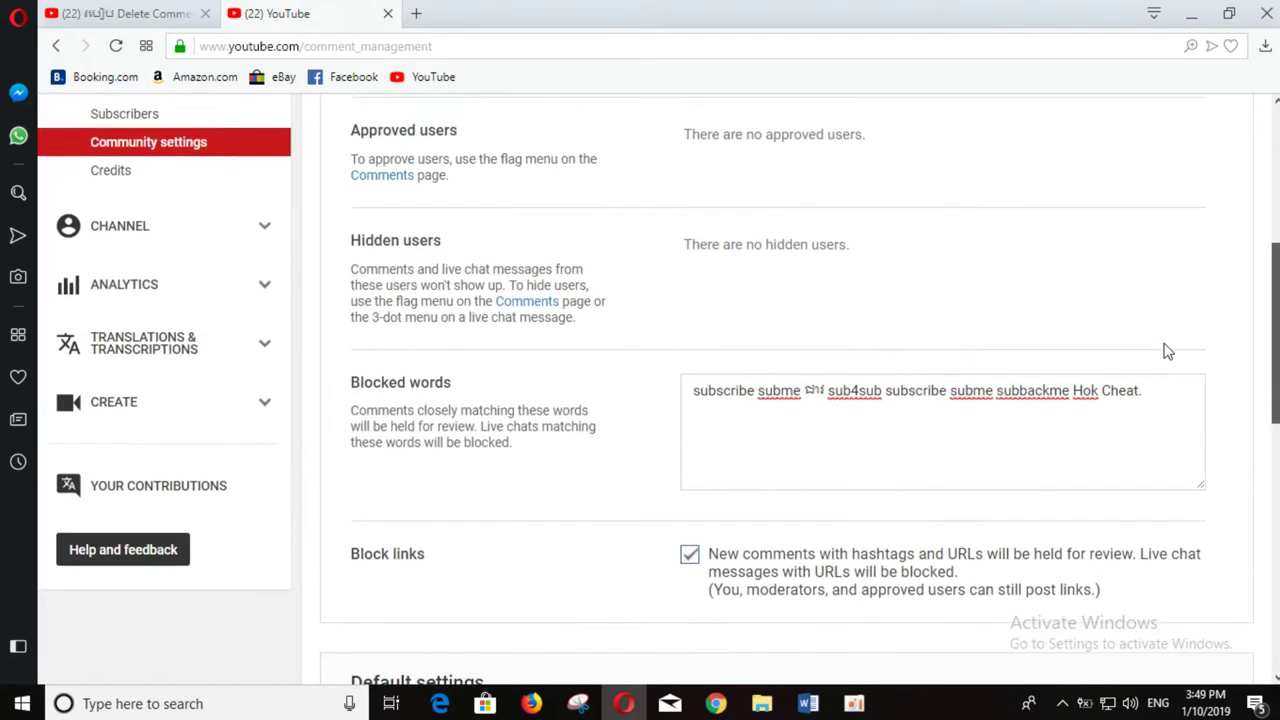
scroll(1150, 240, "up", 1)
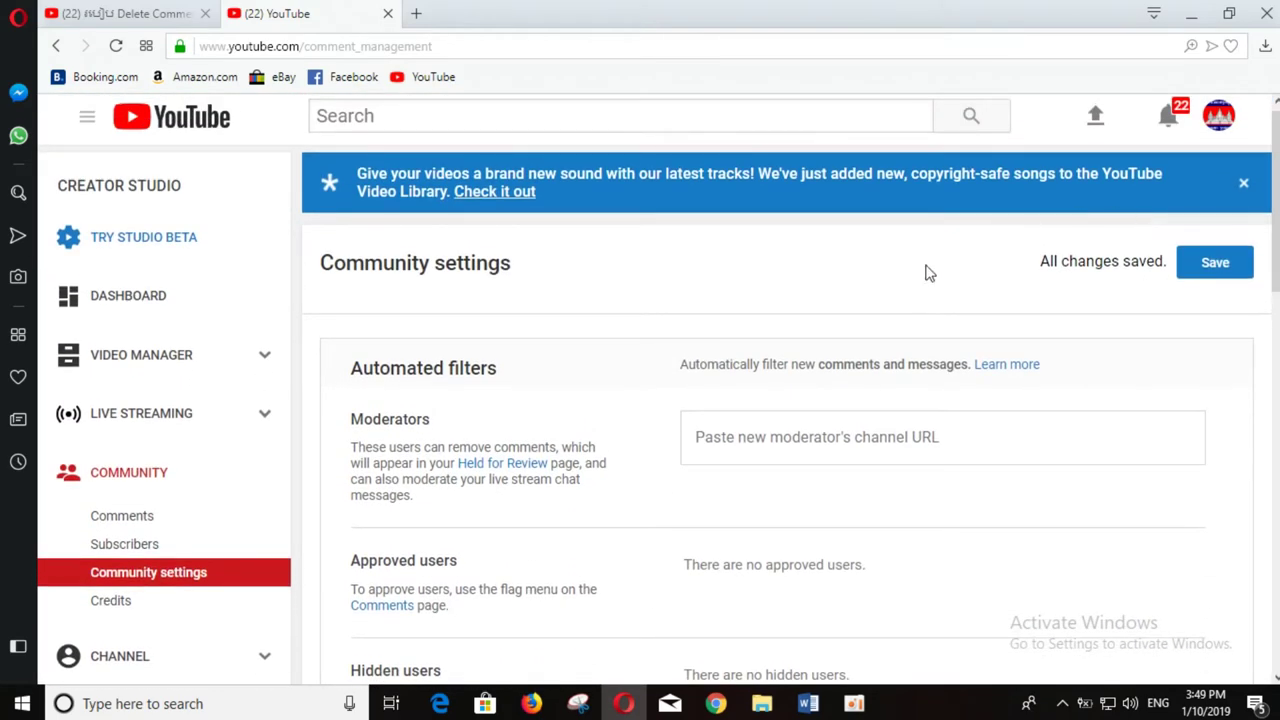
Step: Visit the channel's Comments page, then reopen Community settings to check that the word, link and live chat filters were kept
left_click(158, 519)
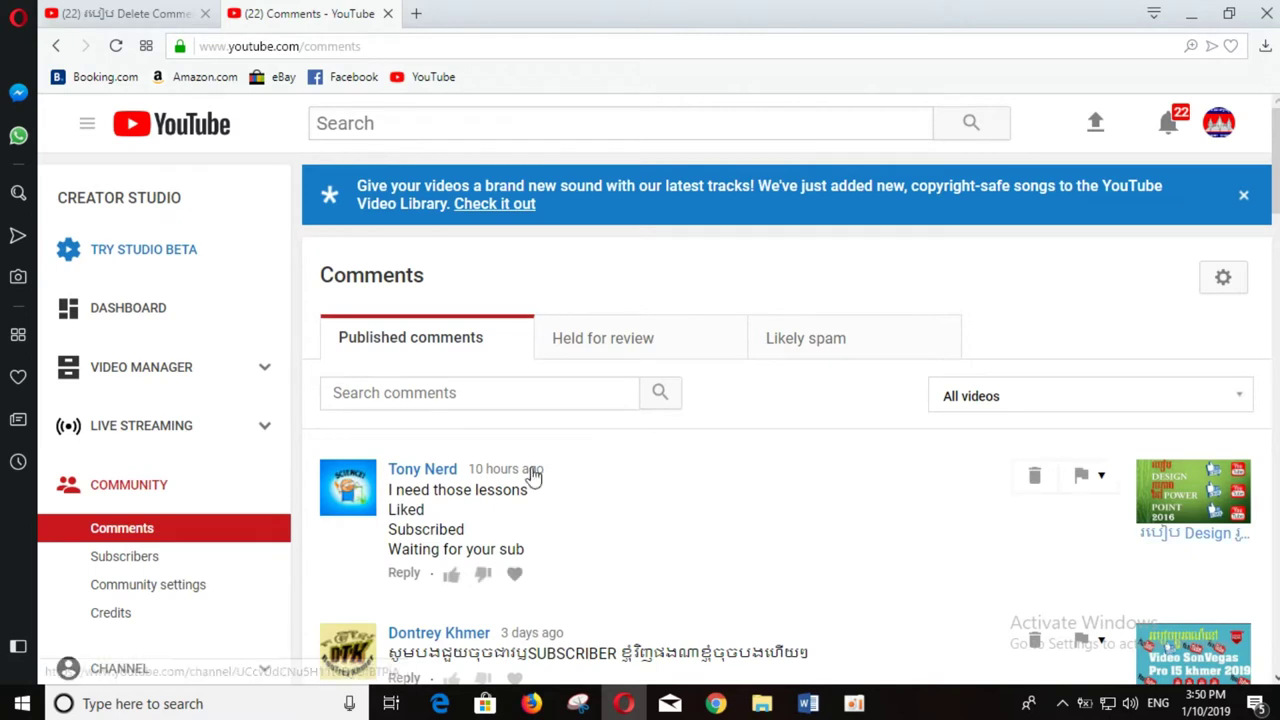
left_click(180, 592)
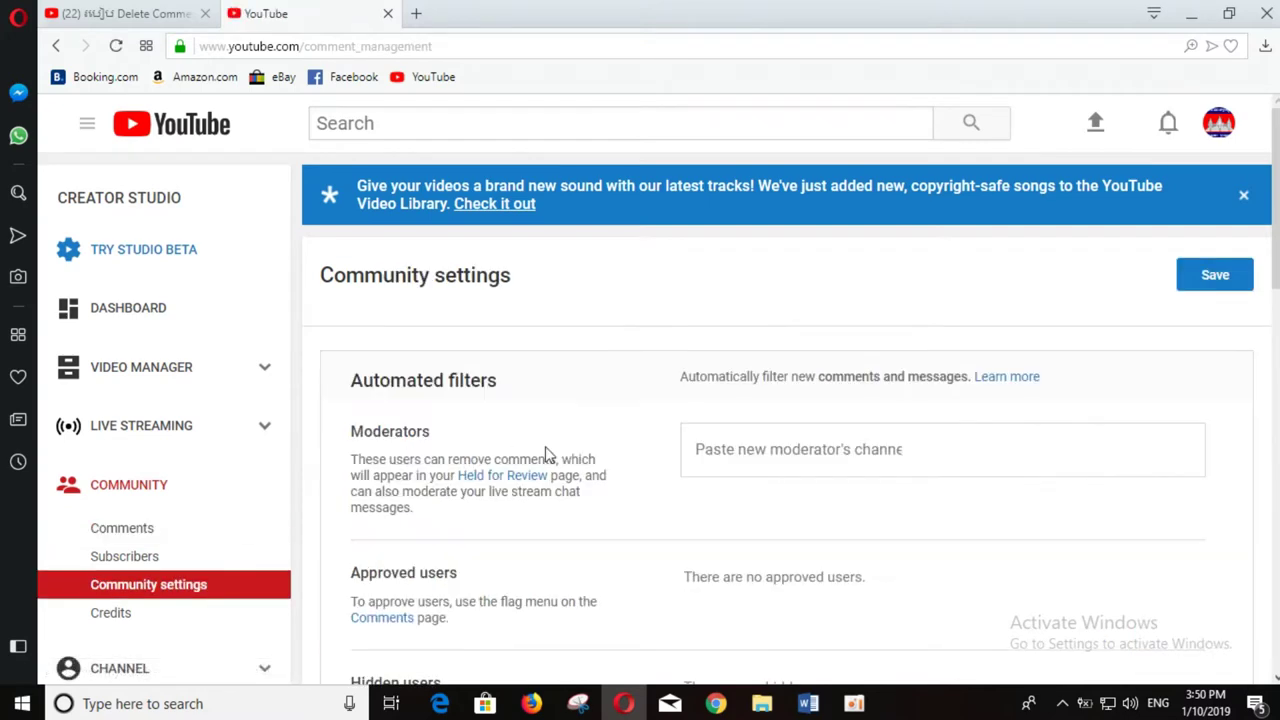
scroll(812, 371, "down", 2)
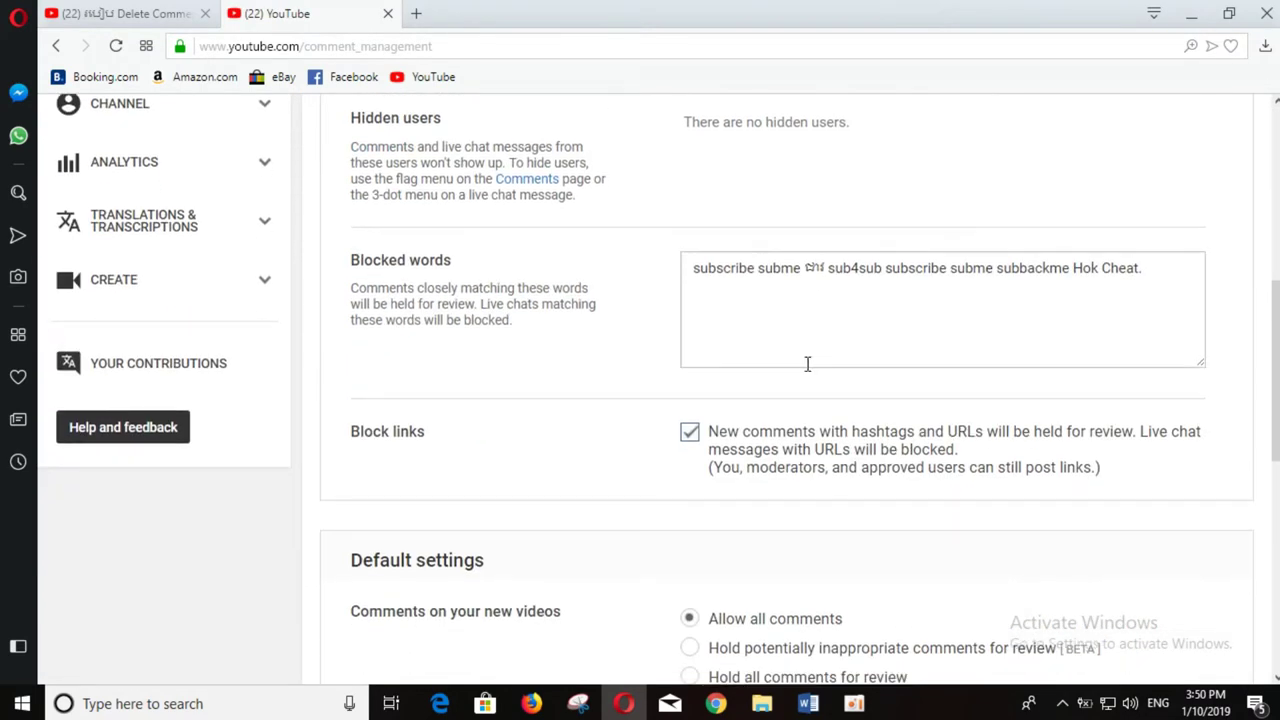
scroll(817, 339, "down", 1)
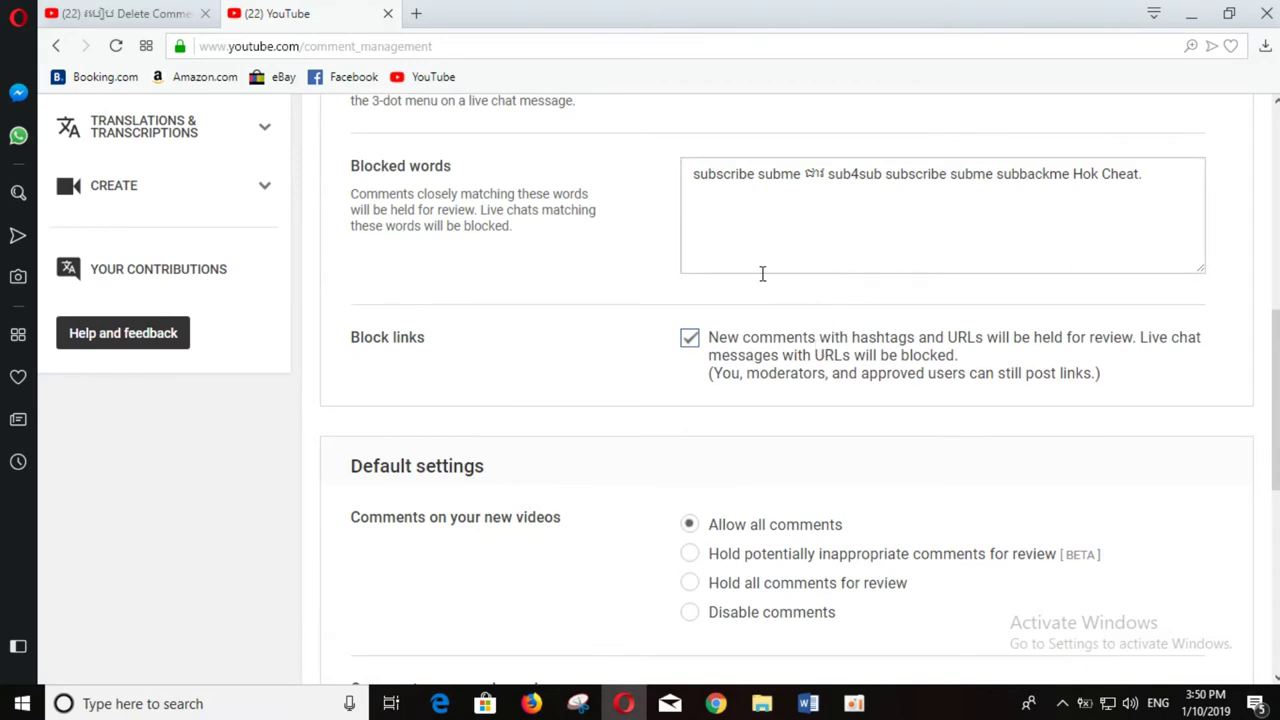
scroll(758, 309, "down", 2)
scroll(757, 305, "down", 4)
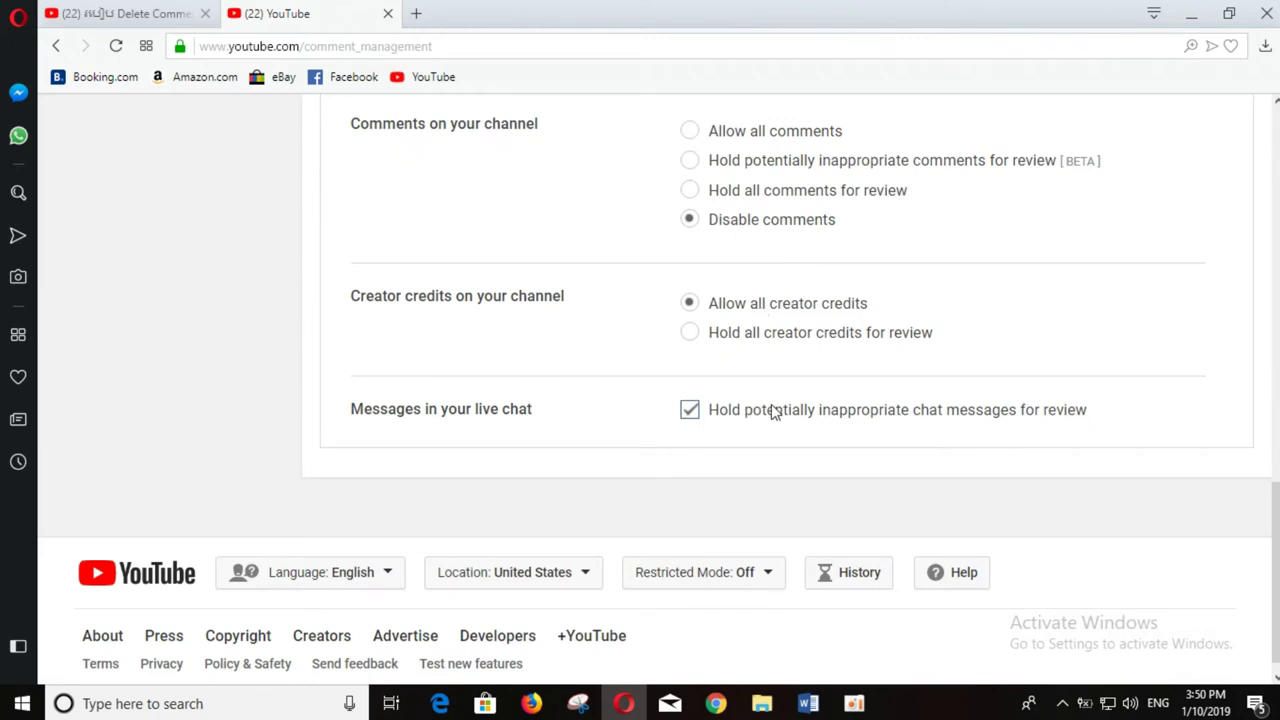
scroll(1094, 346, "up", 3)
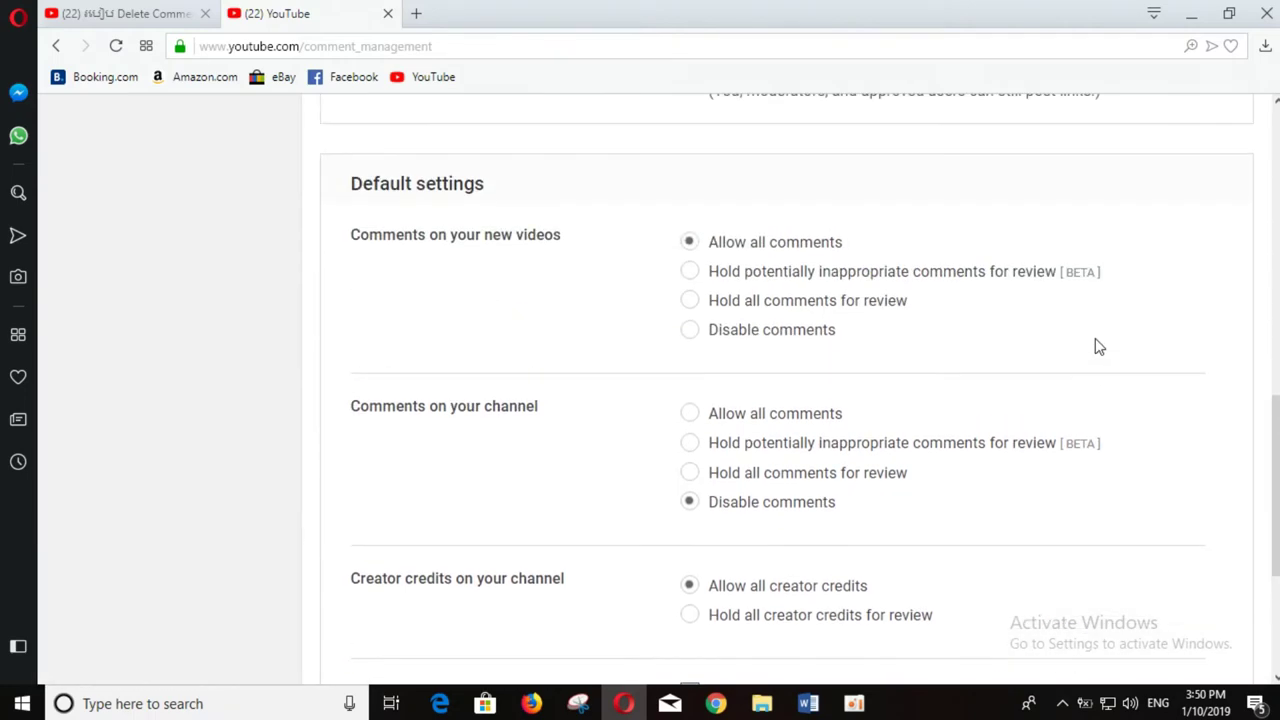
scroll(1028, 342, "up", 6)
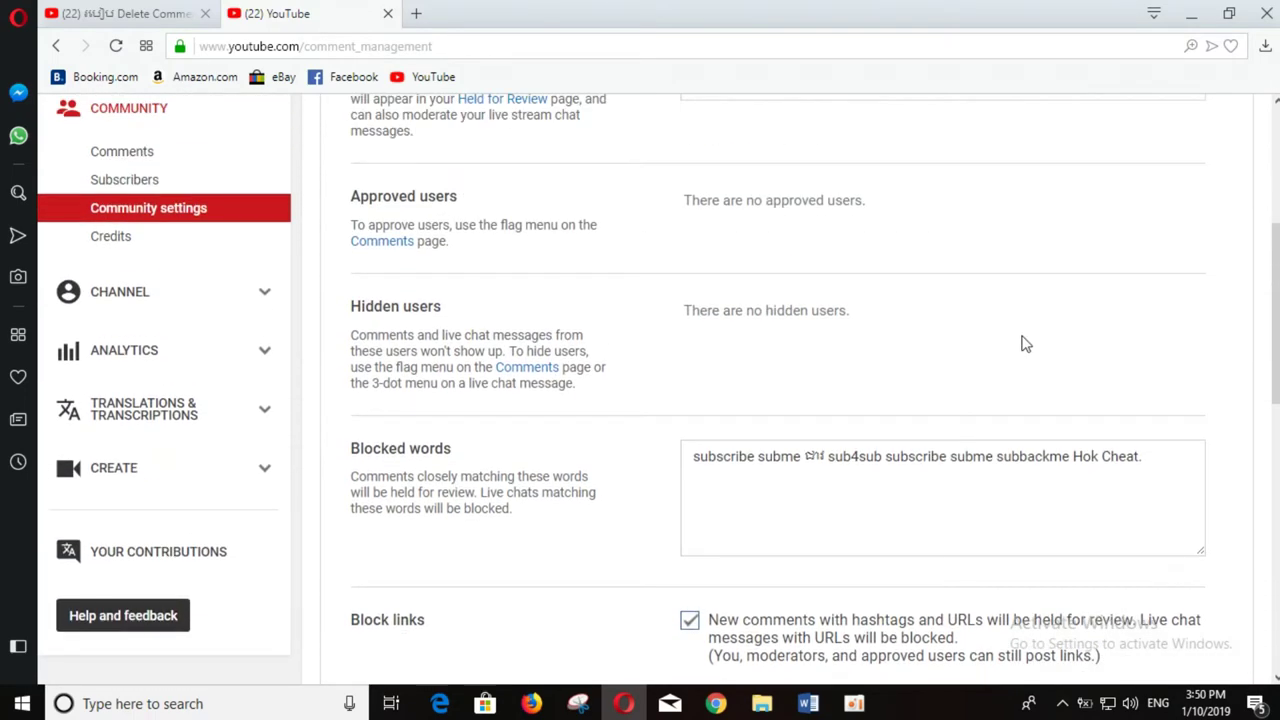
scroll(866, 368, "up", 4)
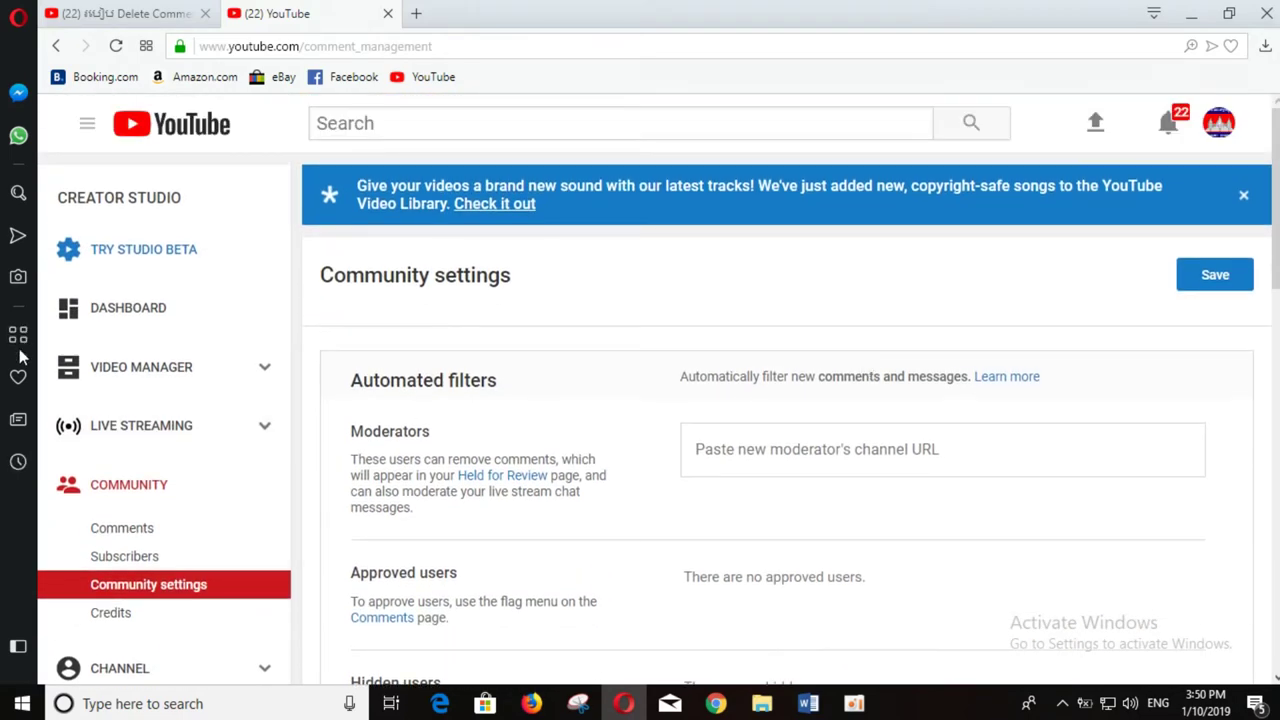
Step: Visit the Video Manager and Dashboard pages, and minimize the browser and the Word document to show the desktop
left_click(182, 378)
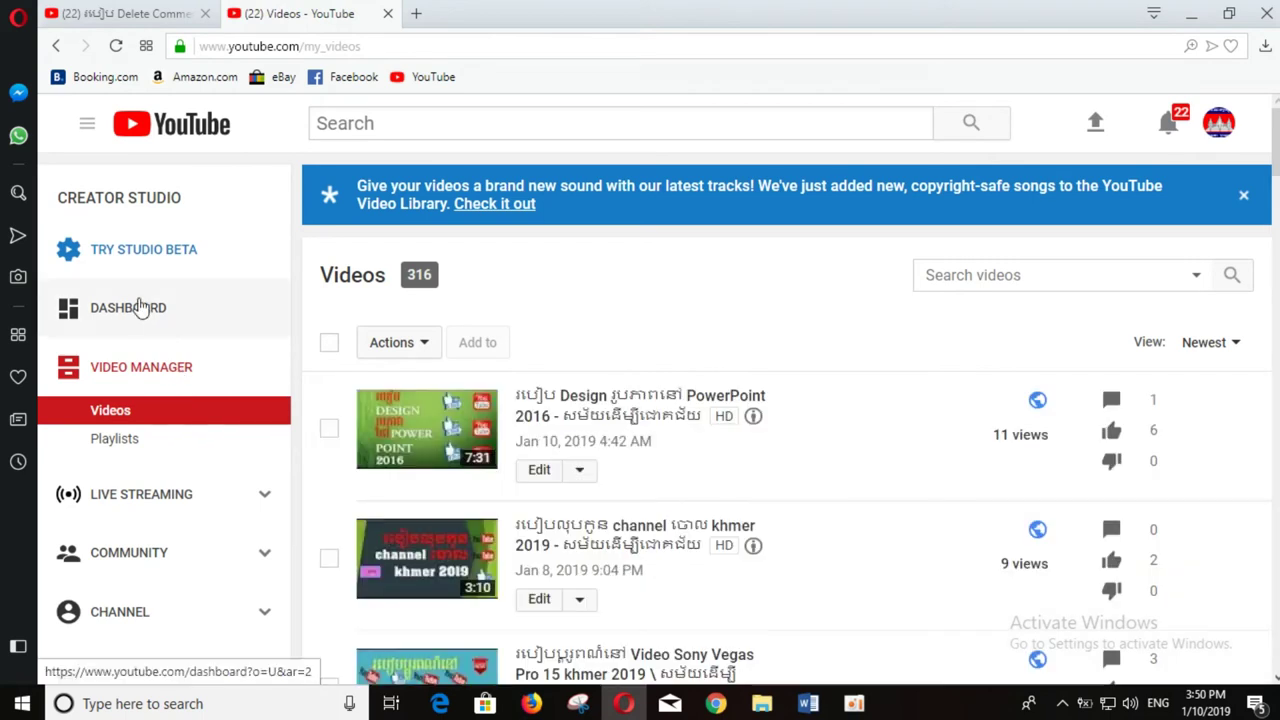
left_click(141, 310)
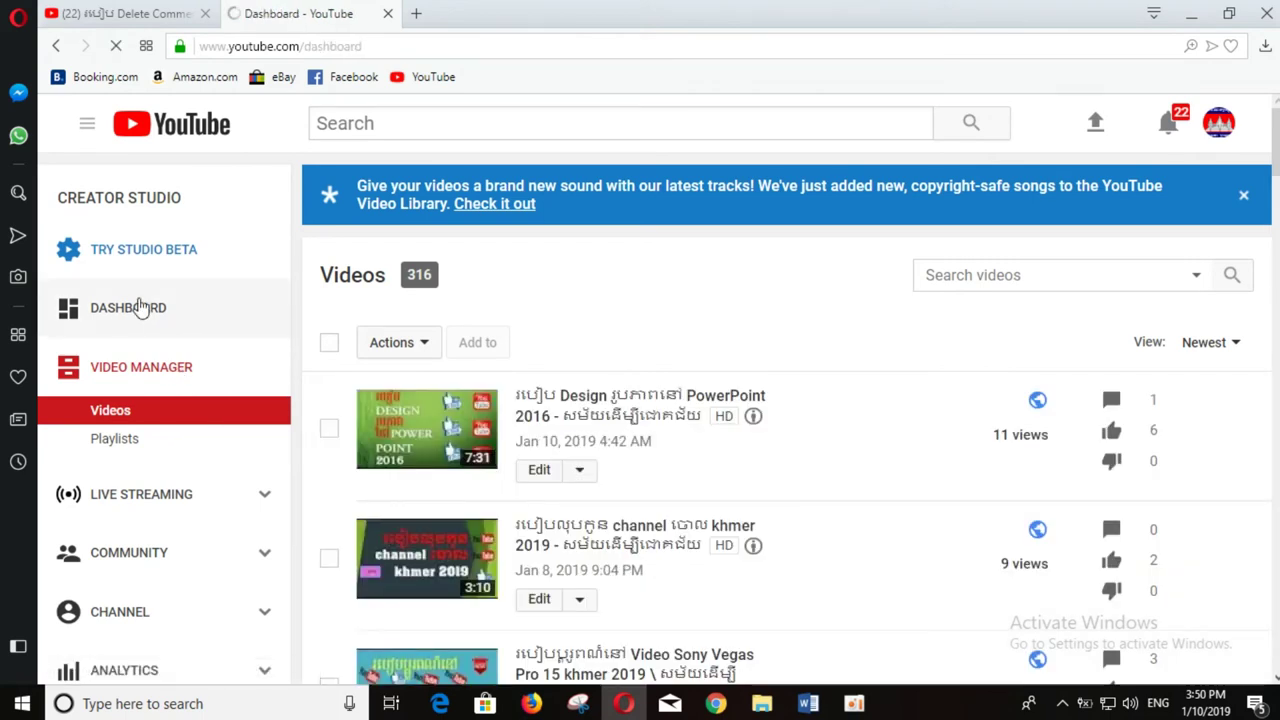
left_click(1191, 13)
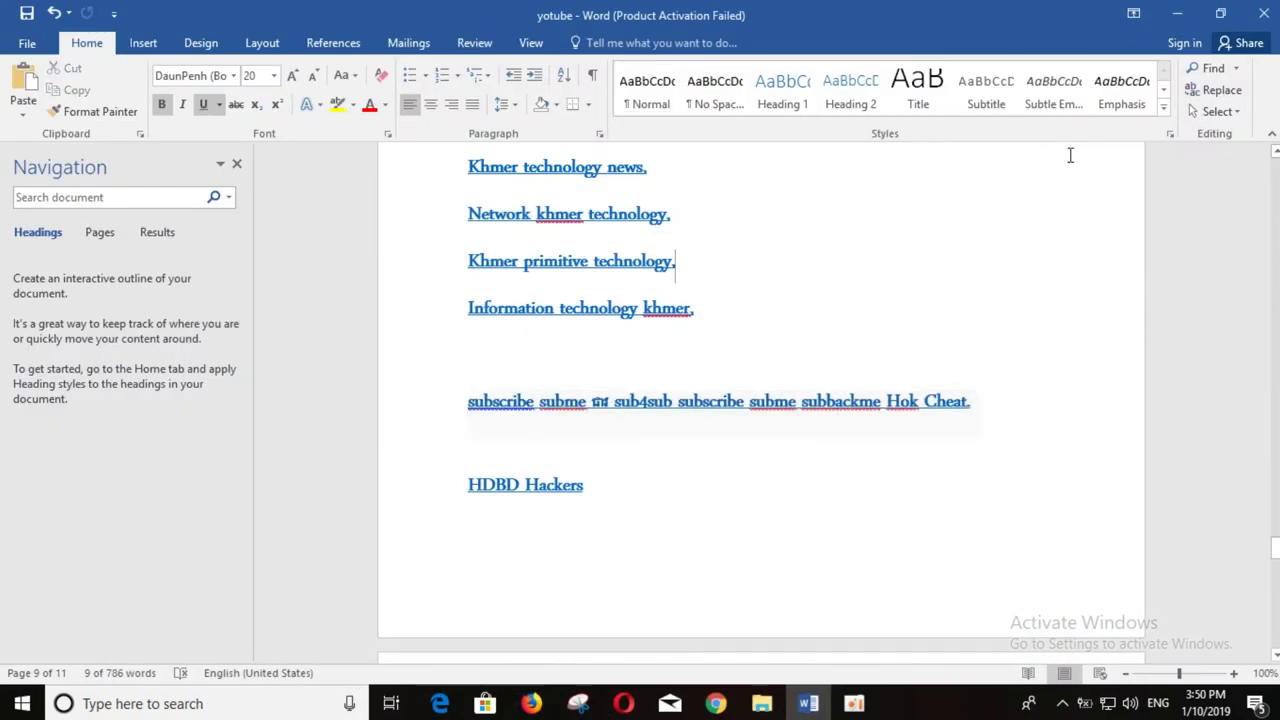
left_click(1178, 13)
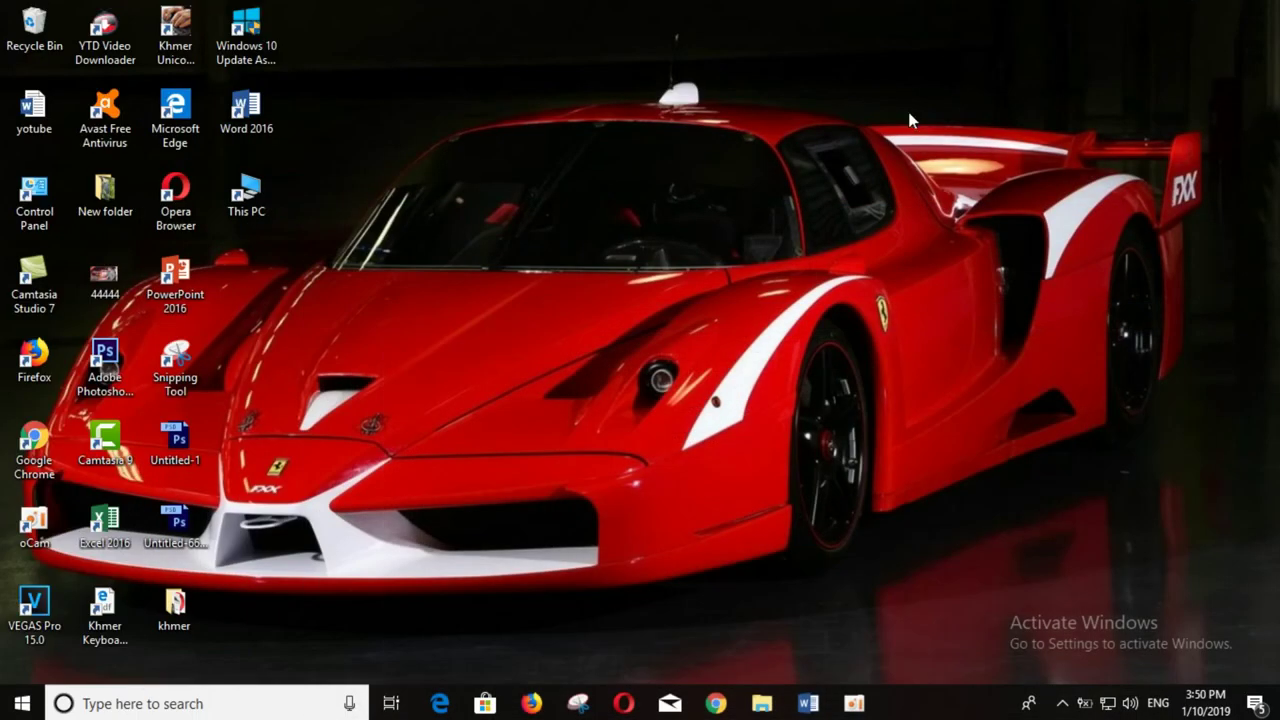
right_click(708, 127)
left_click(755, 184)
right_click(713, 152)
left_click(755, 202)
left_click(853, 703)
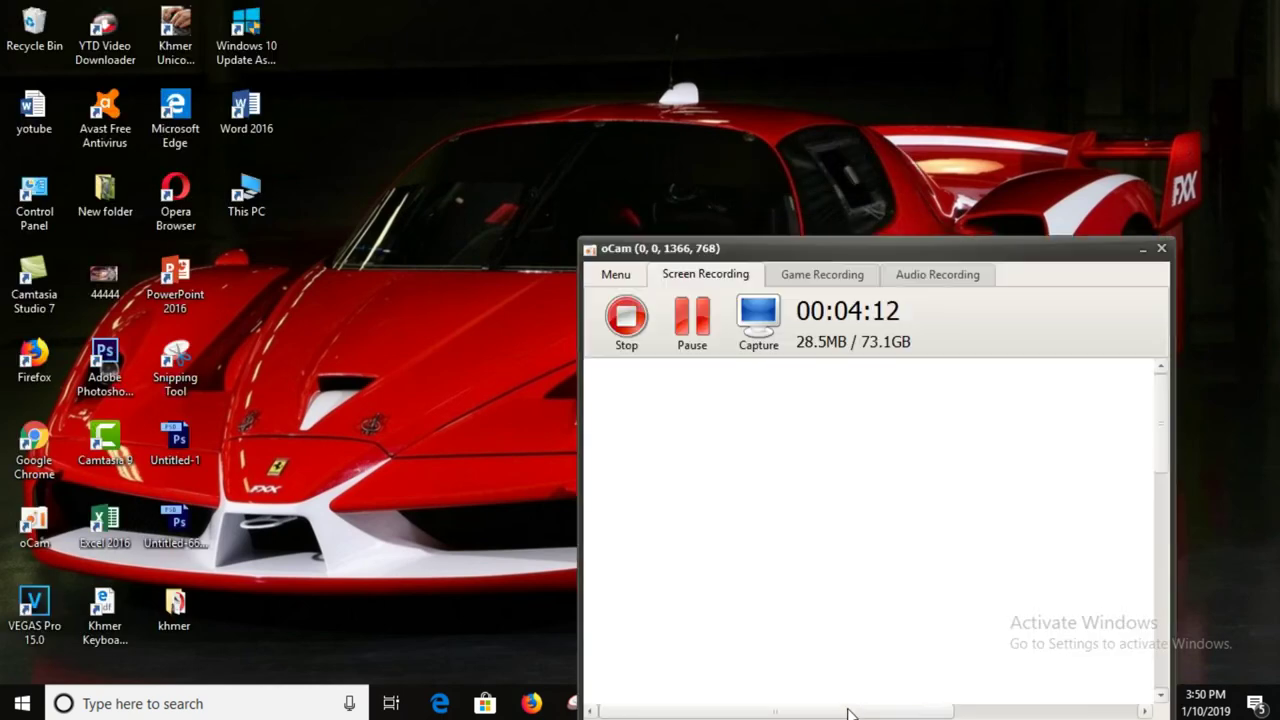